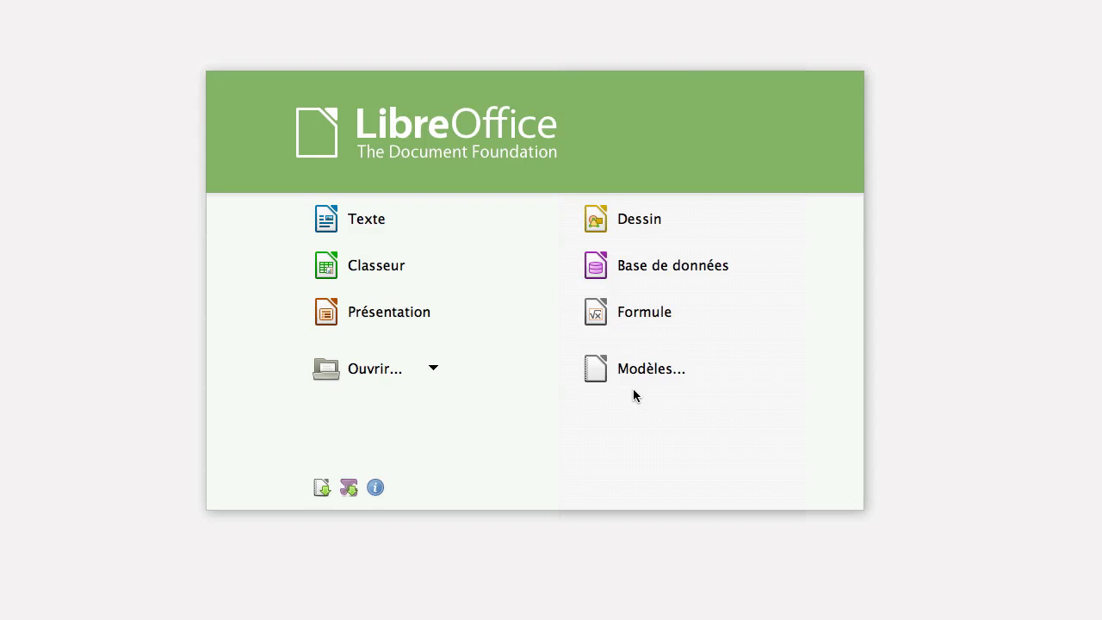
# Create a new spreadsheet and select cell A1
pyautogui.click(378, 267)
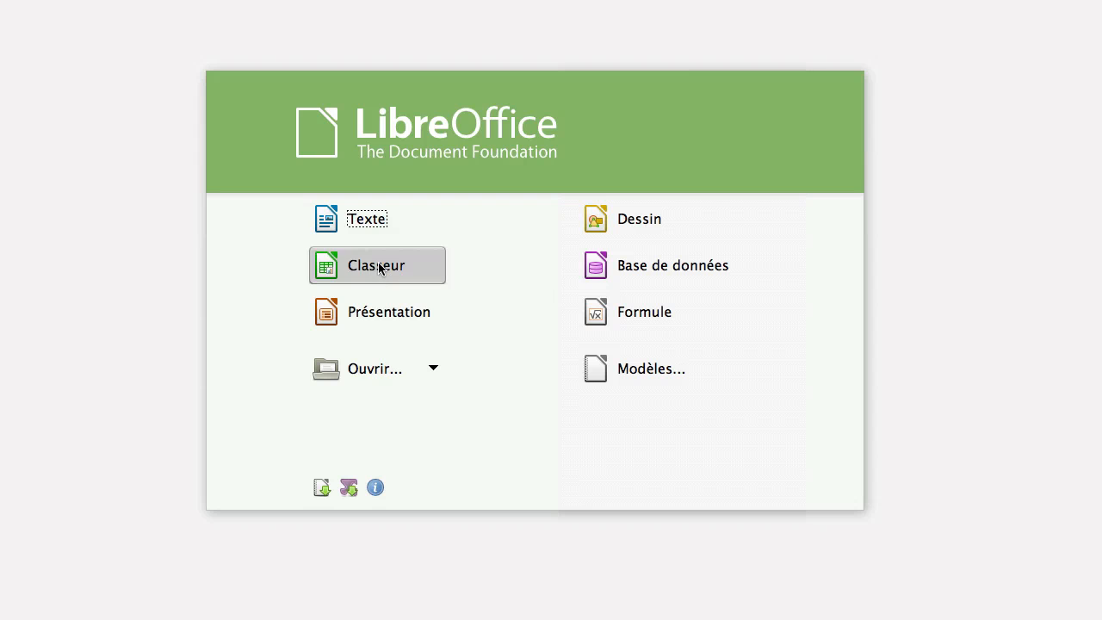
pyautogui.click(381, 268)
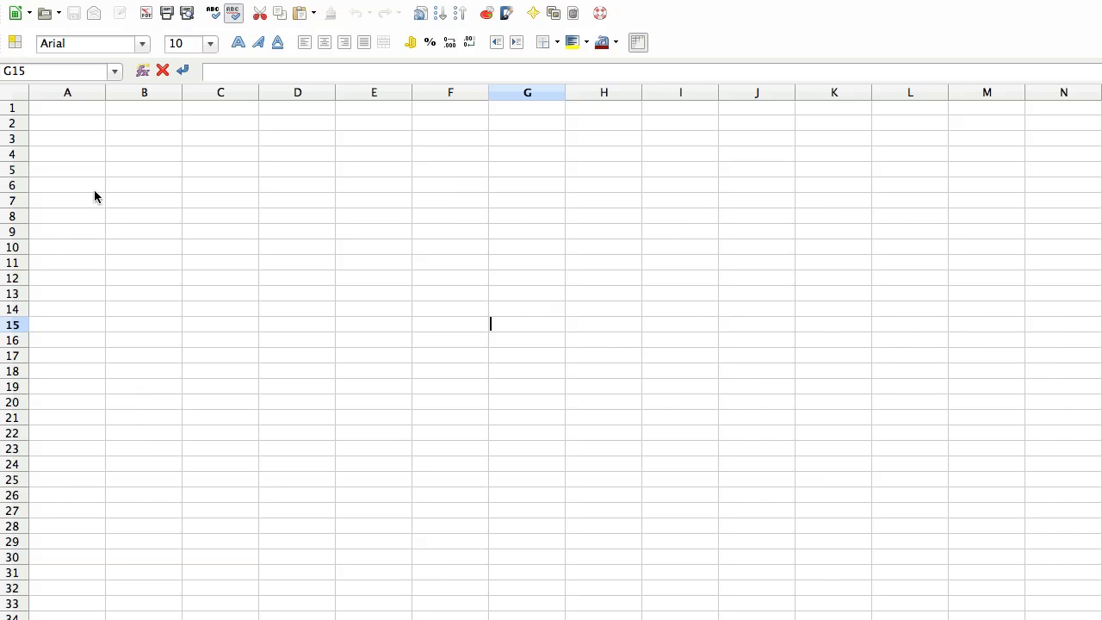
pyautogui.click(63, 111)
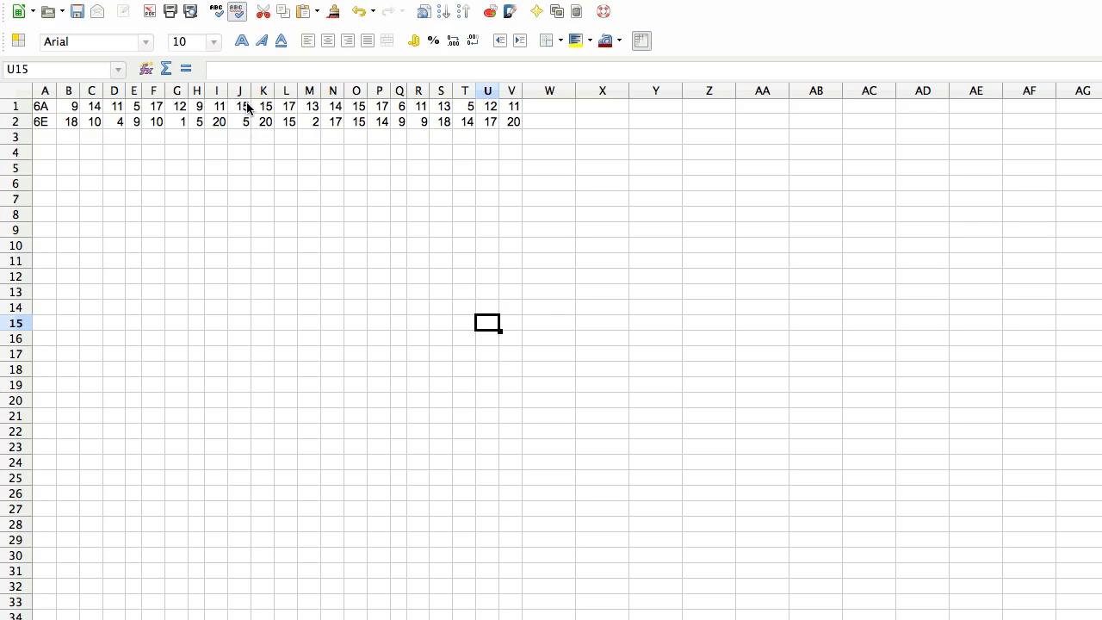
# Calculate the average of the 6A grades in cell X1 with the formula =MOYENNE(B1:V1)
pyautogui.click(605, 107)
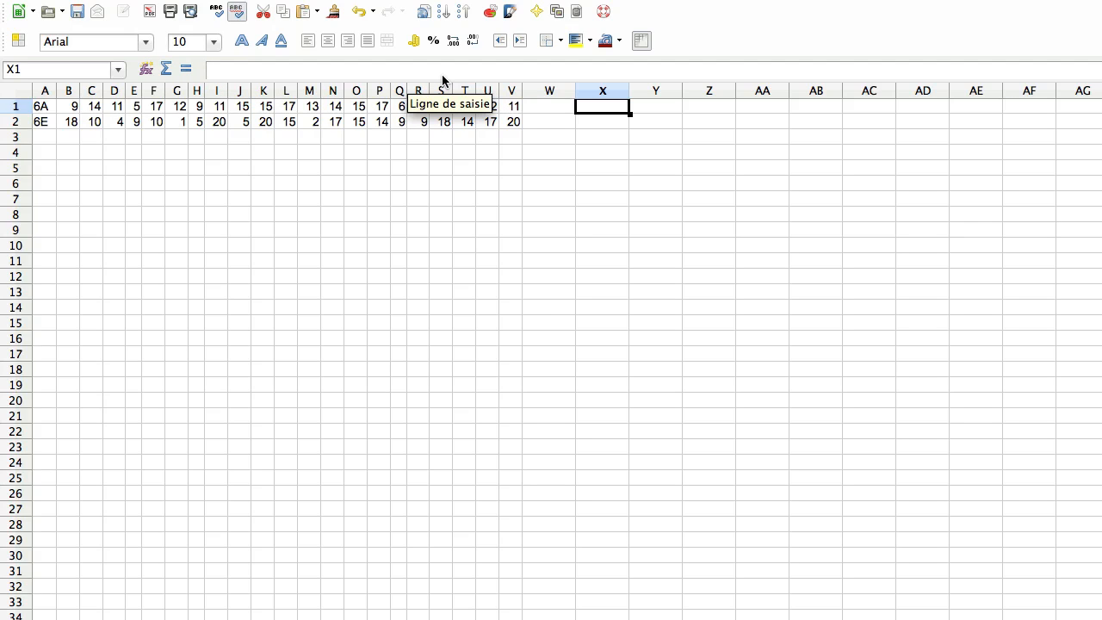
pyautogui.click(188, 69)
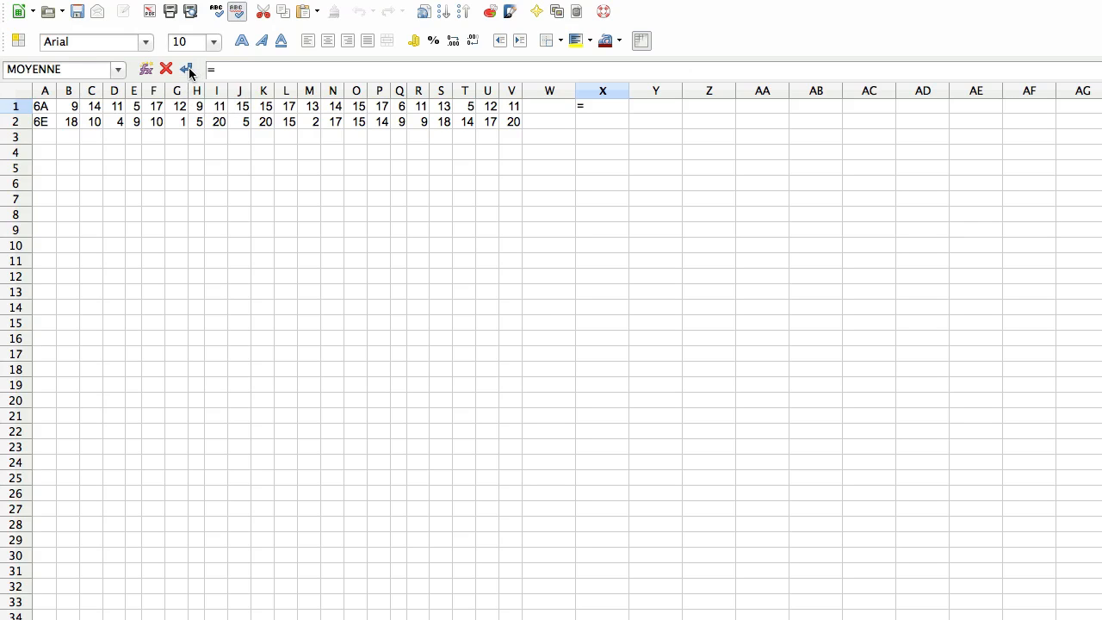
pyautogui.click(118, 69)
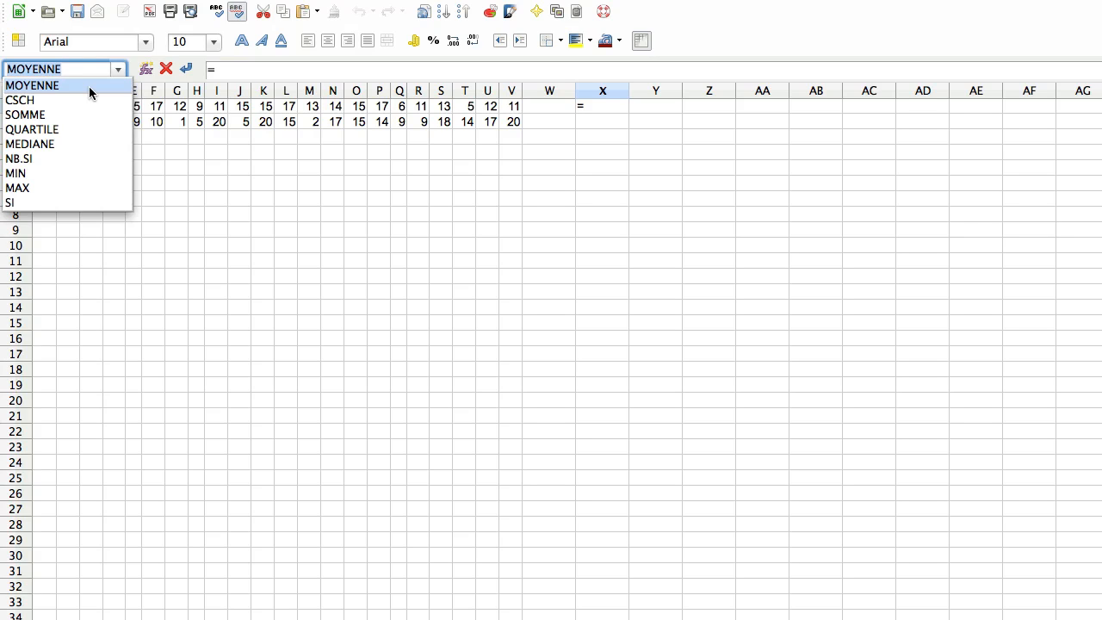
pyautogui.click(89, 86)
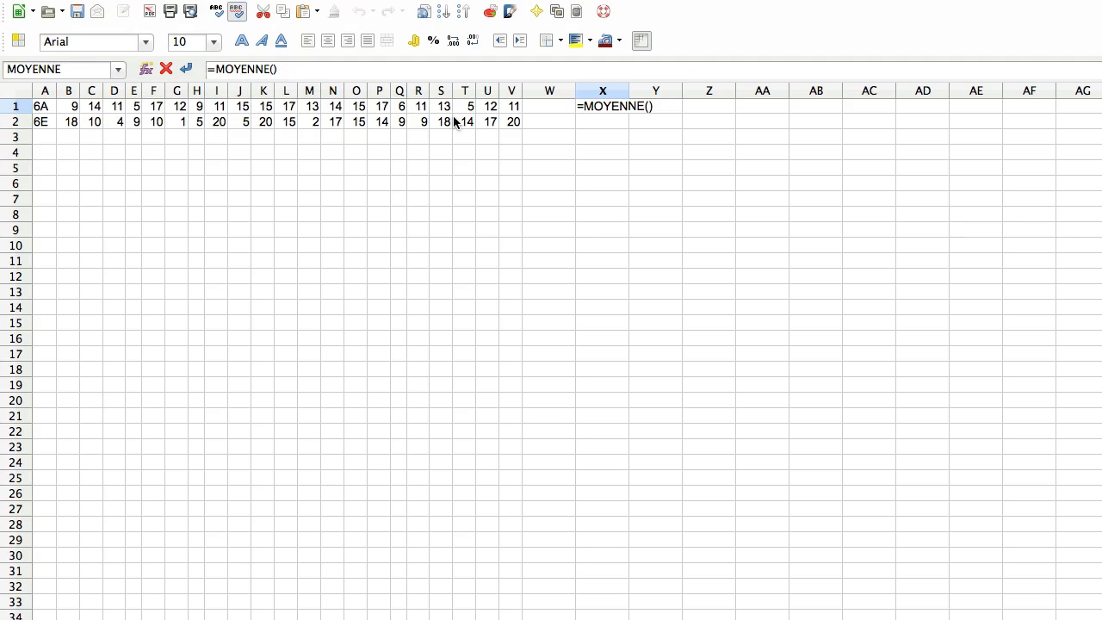
pyautogui.click(69, 108)
pyautogui.moveTo(69, 107); pyautogui.dragTo(506, 118)
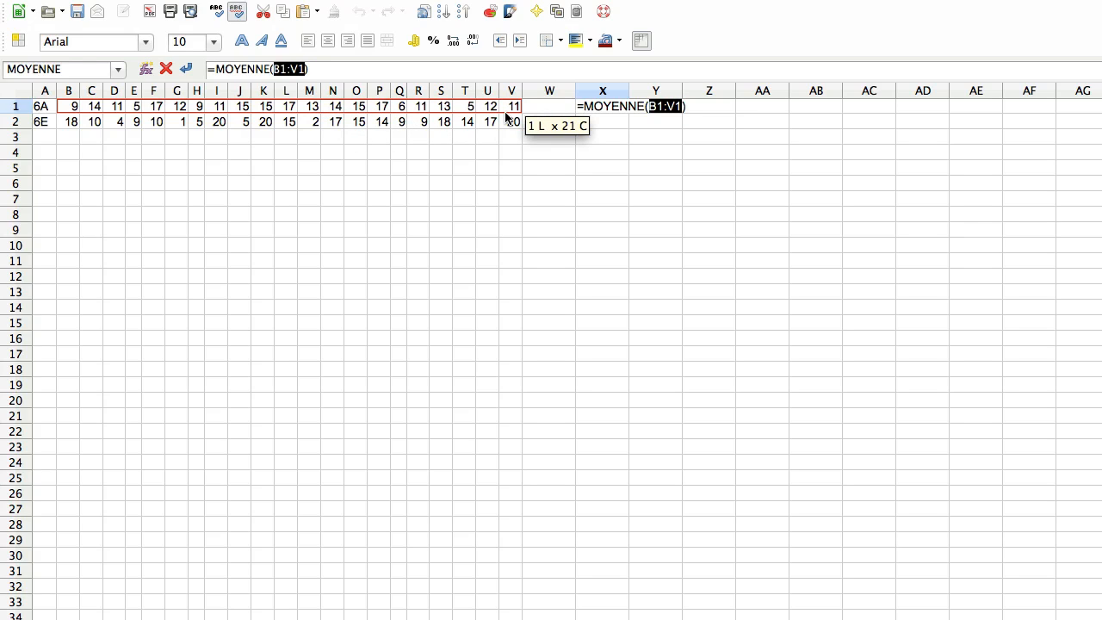
pyautogui.press('Return')
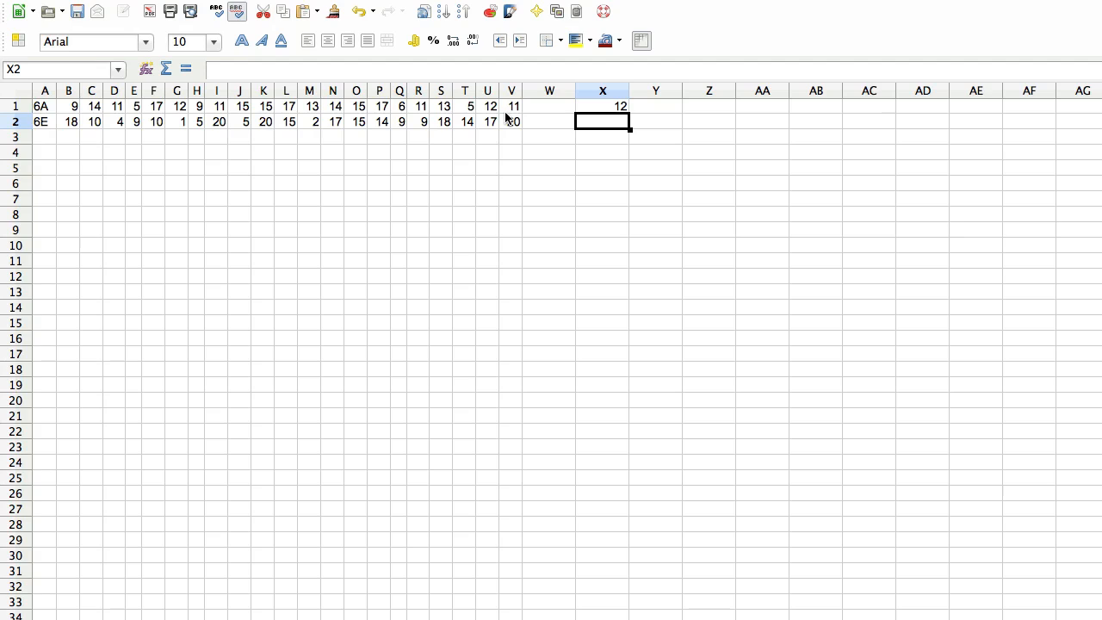
# Fill the average formula from X1 down to X2 for the 6E grades and select X2
pyautogui.click(615, 109)
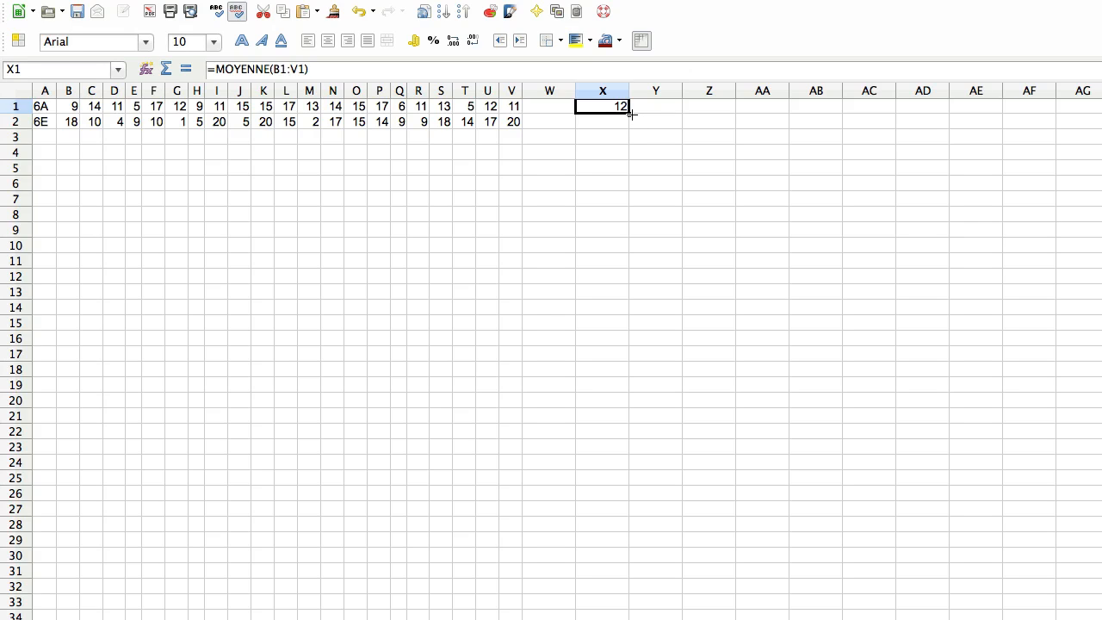
pyautogui.moveTo(631, 114); pyautogui.dragTo(631, 125)
pyautogui.moveTo(631, 126); pyautogui.dragTo(631, 126)
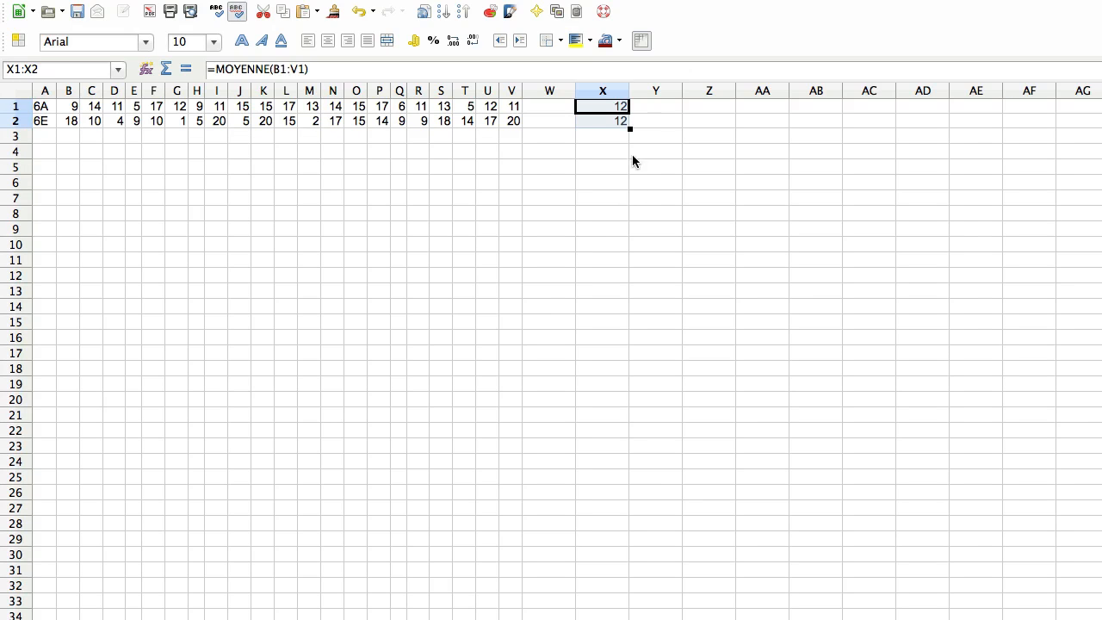
pyautogui.click(615, 120)
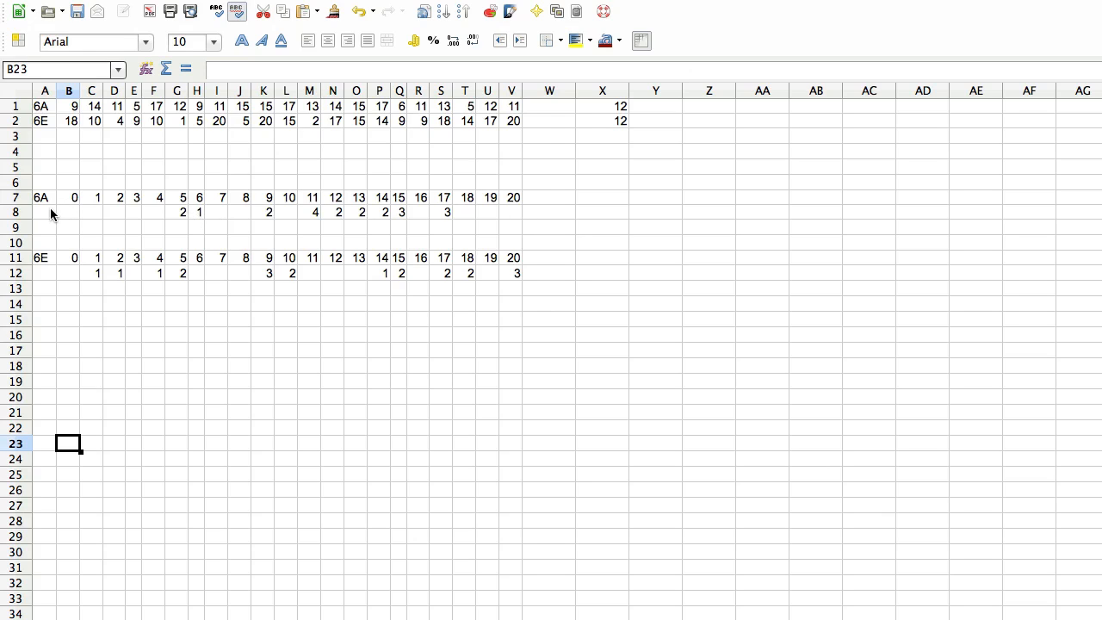
# Label the count rows of the 6A and 6E tables by entering "Effectif" in cells A8 and A12
pyautogui.click(16, 212)
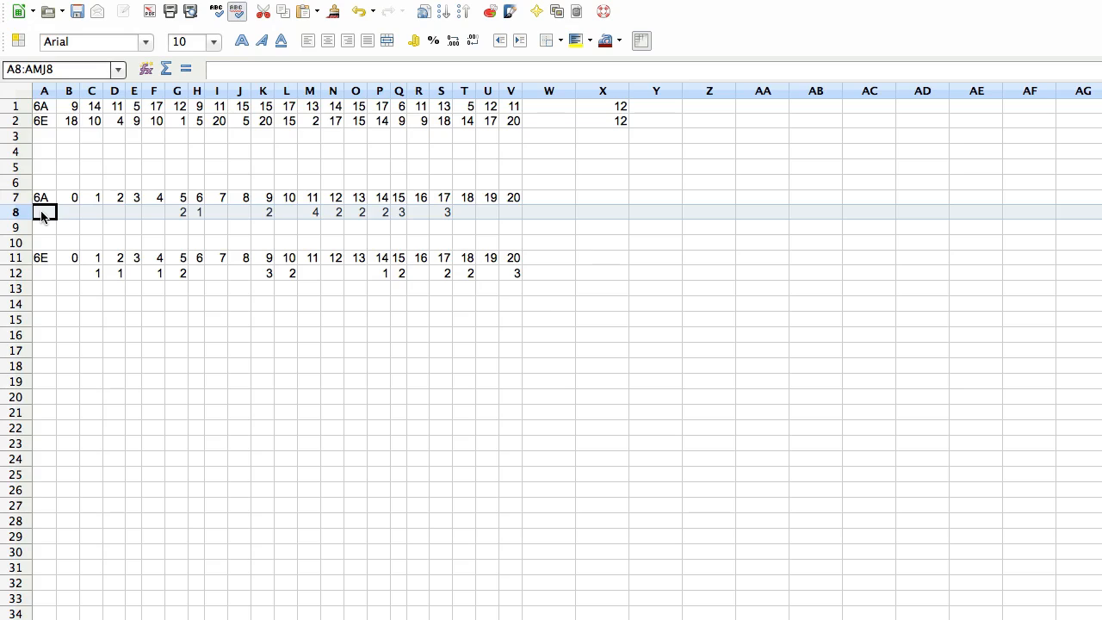
pyautogui.write('Effectif')
pyautogui.press('Tab')
pyautogui.click(55, 278)
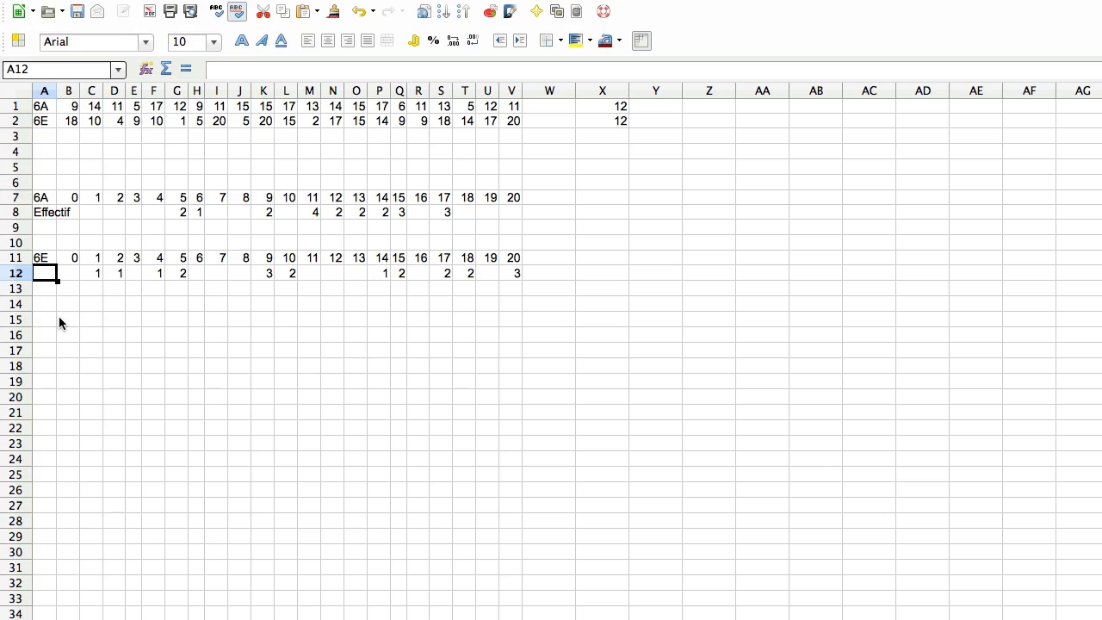
pyautogui.write('Effectif')
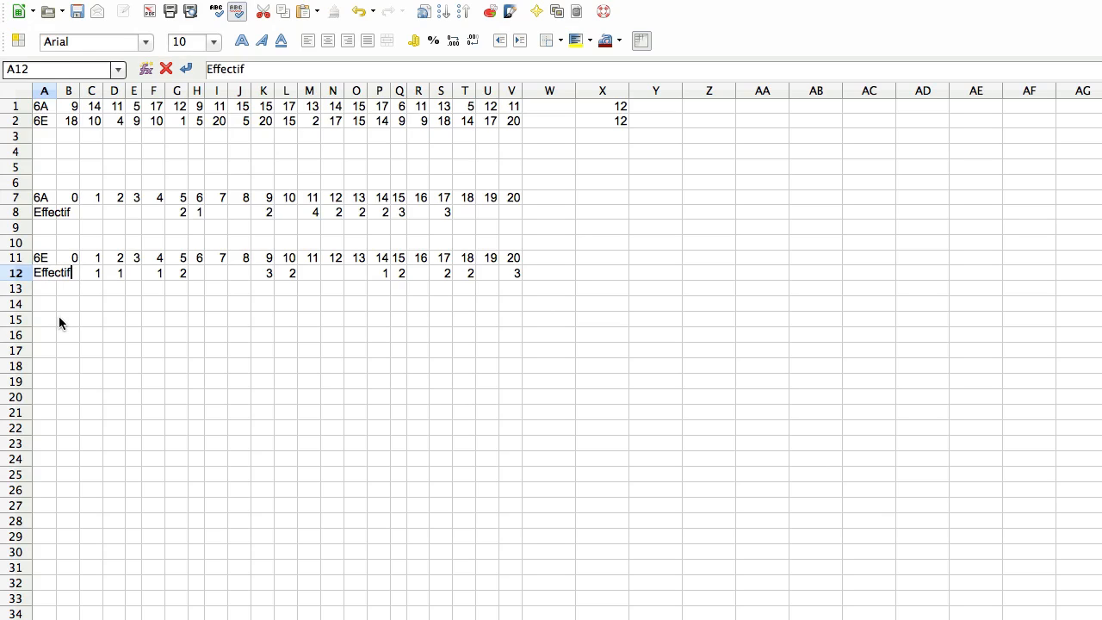
pyautogui.press('Return')
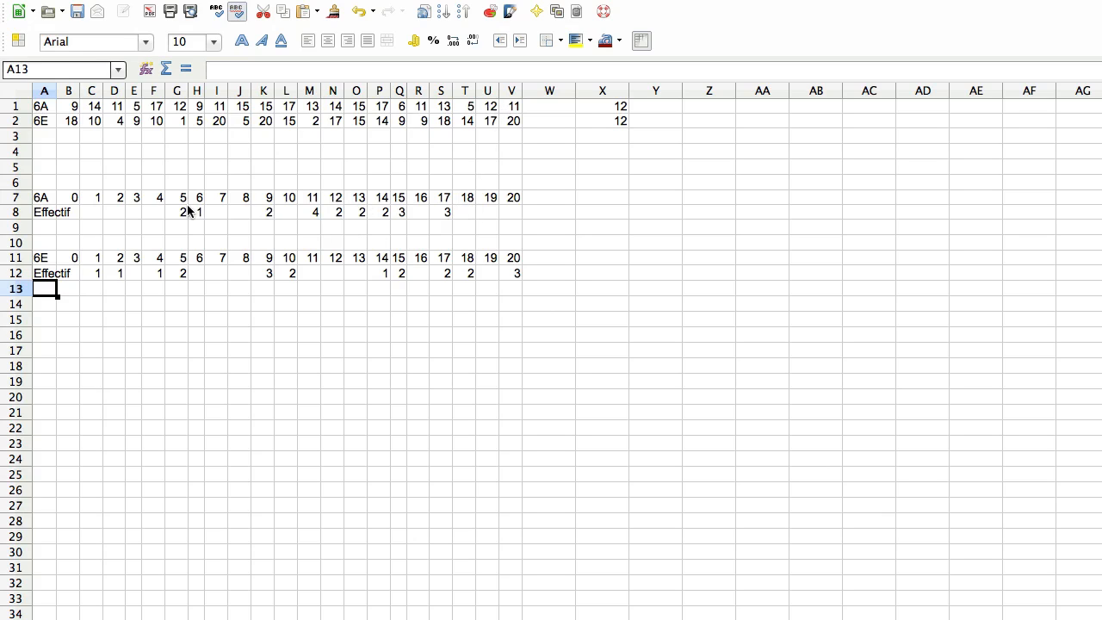
# Start inserting a chart from the whole 6A table, range A7:V8, and view its preview
pyautogui.moveTo(69, 197); pyautogui.dragTo(506, 217)
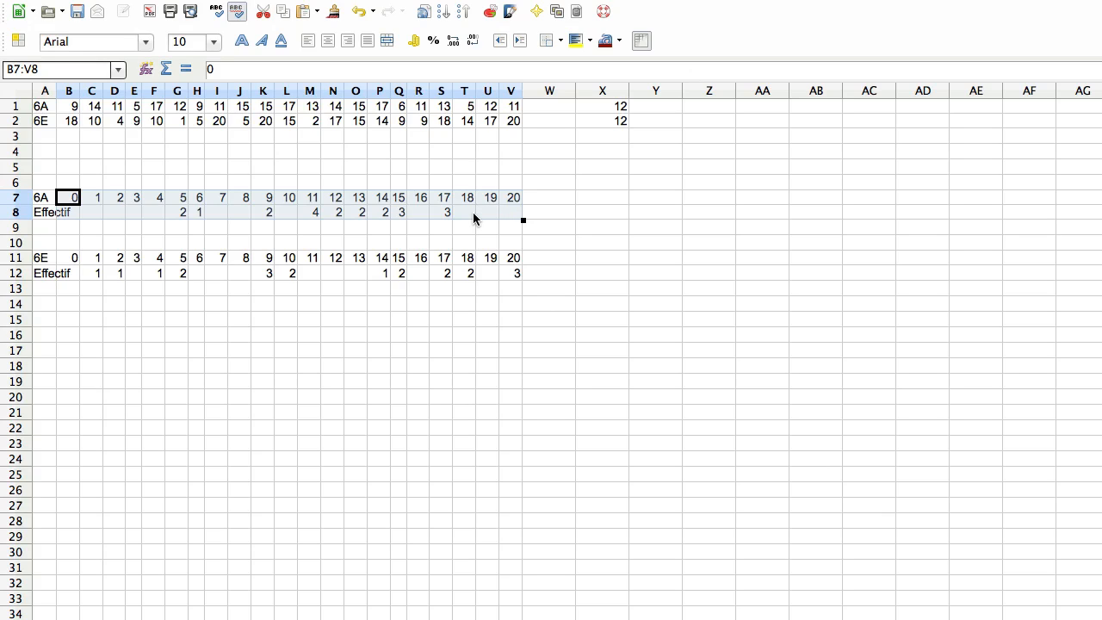
pyautogui.keyDown('shift'); pyautogui.click(37, 200); pyautogui.keyUp('shift')
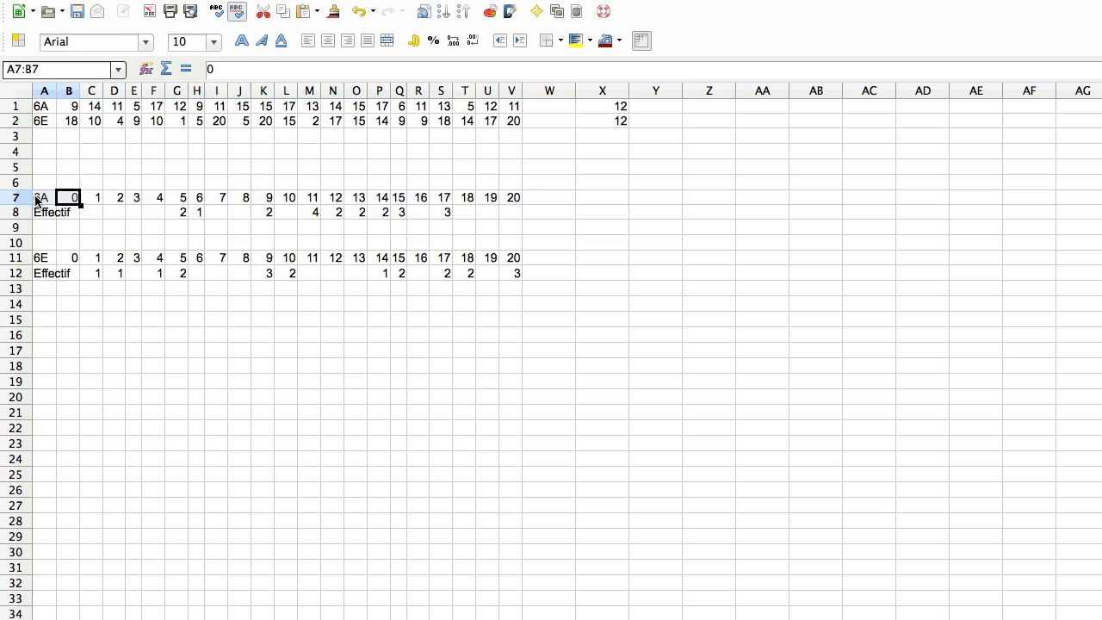
pyautogui.click(50, 202)
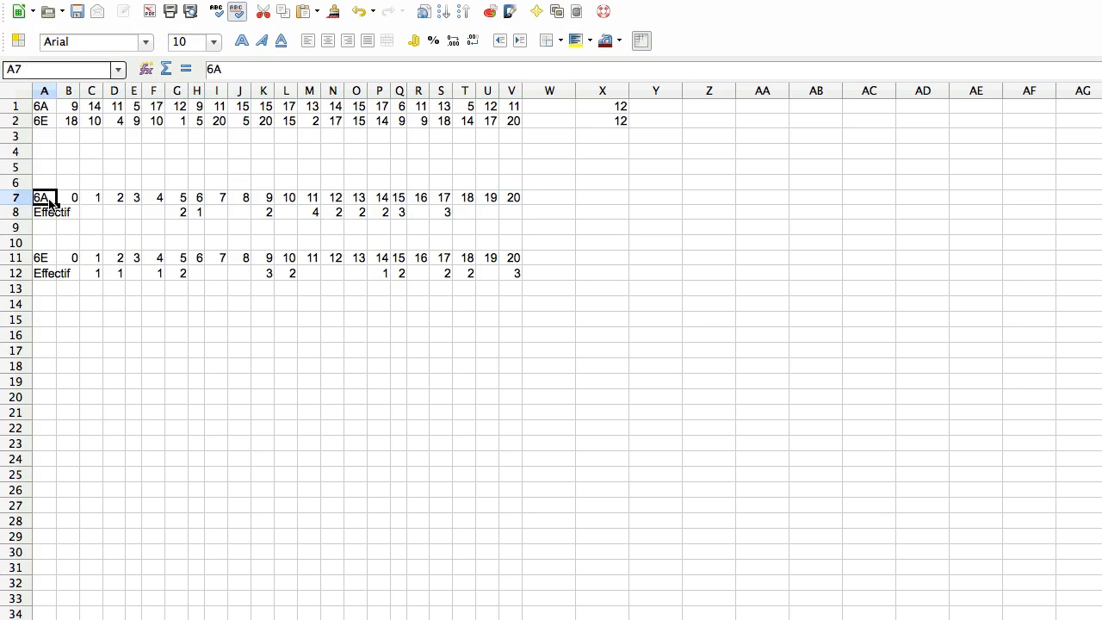
pyautogui.moveTo(50, 201); pyautogui.dragTo(519, 214)
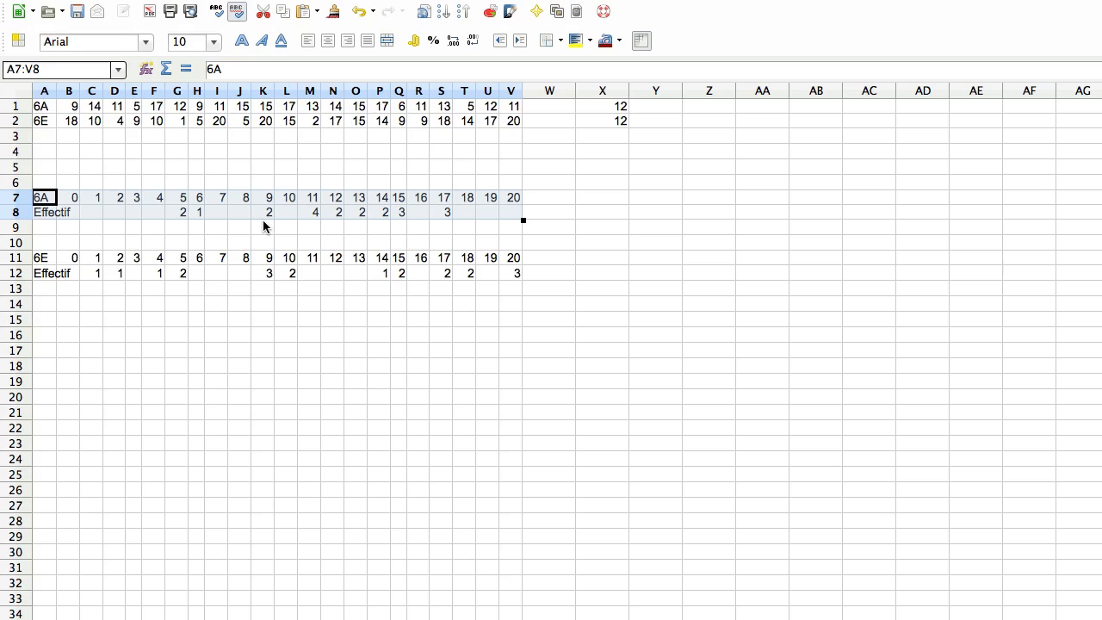
pyautogui.click(182, 0)
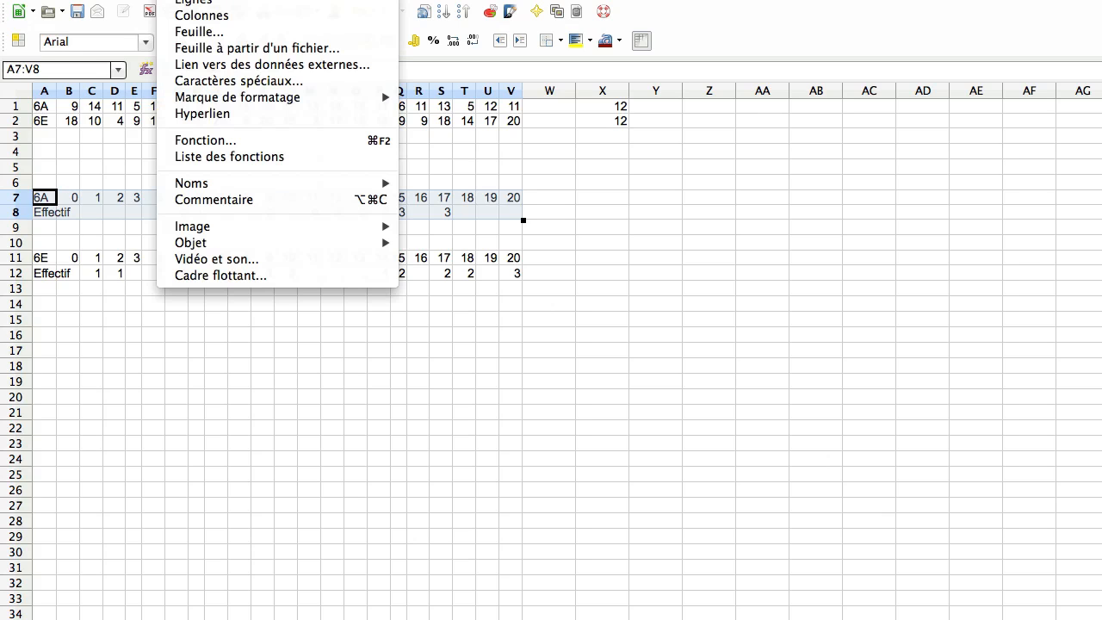
pyautogui.moveTo(246, 233)
pyautogui.click(465, 327)
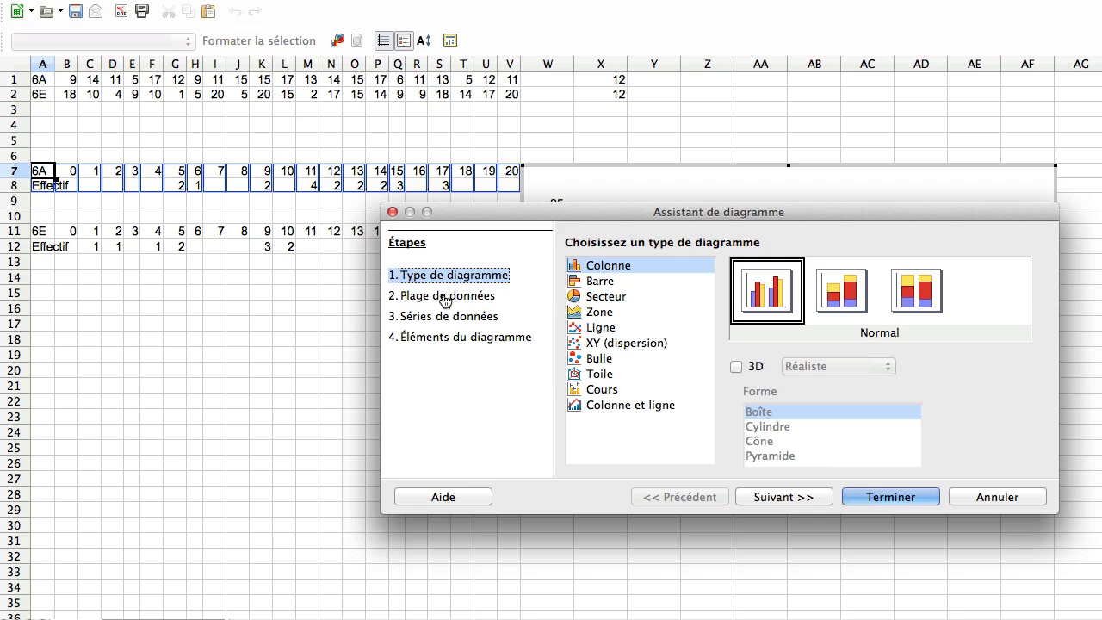
pyautogui.moveTo(640, 210); pyautogui.dragTo(672, 521)
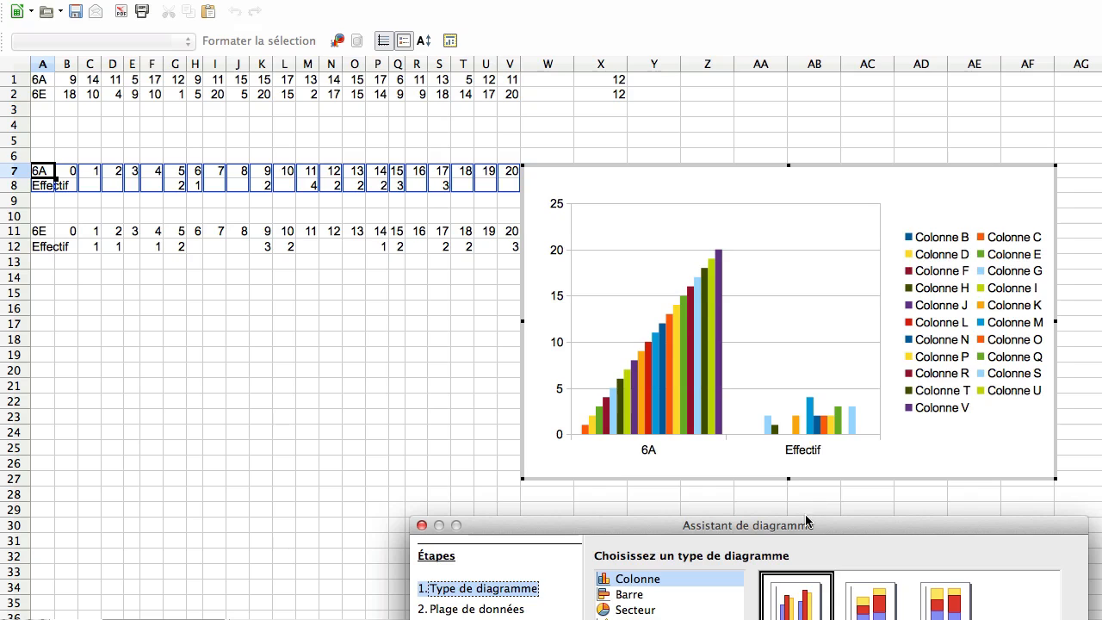
pyautogui.moveTo(790, 527); pyautogui.dragTo(728, 154)
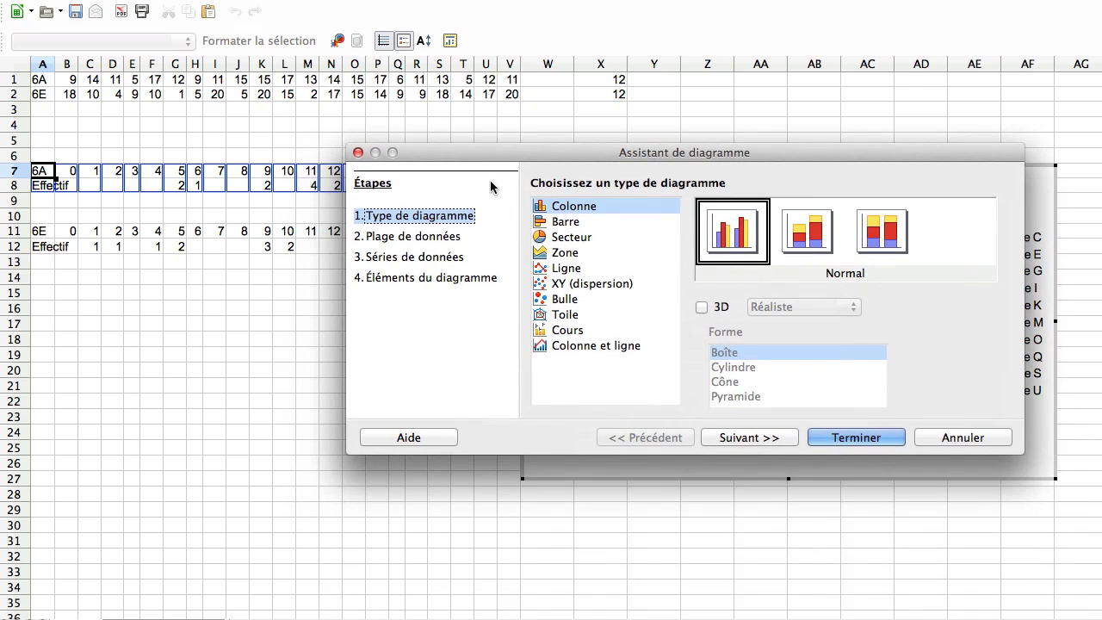
# Use the first row as labels in the 6A chart's data range and finish the column chart with the other settings at their defaults
pyautogui.click(413, 237)
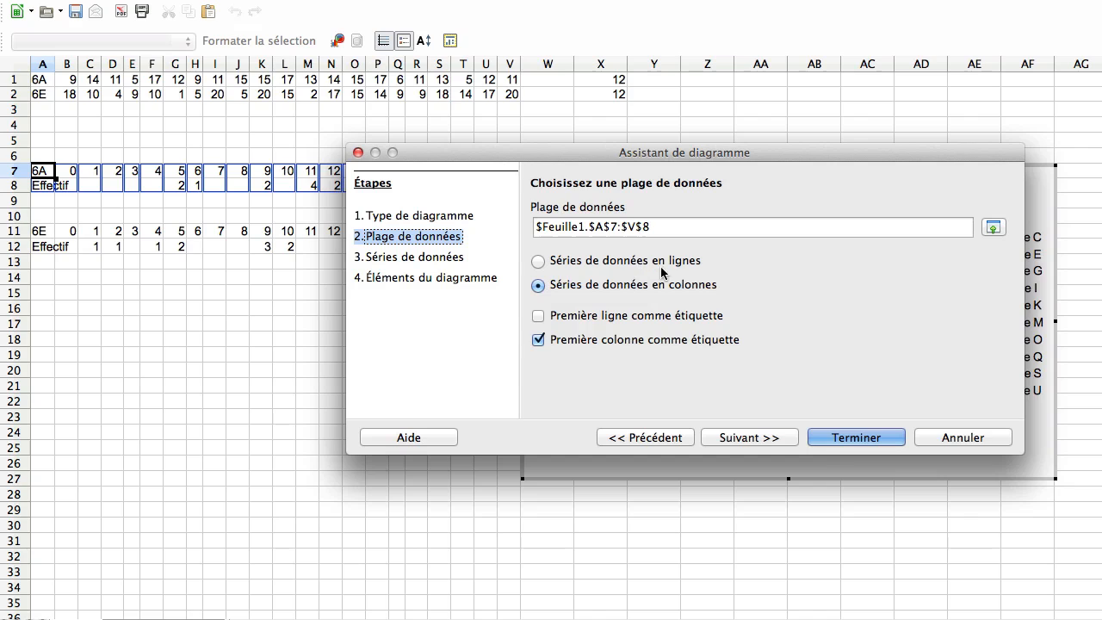
pyautogui.click(577, 319)
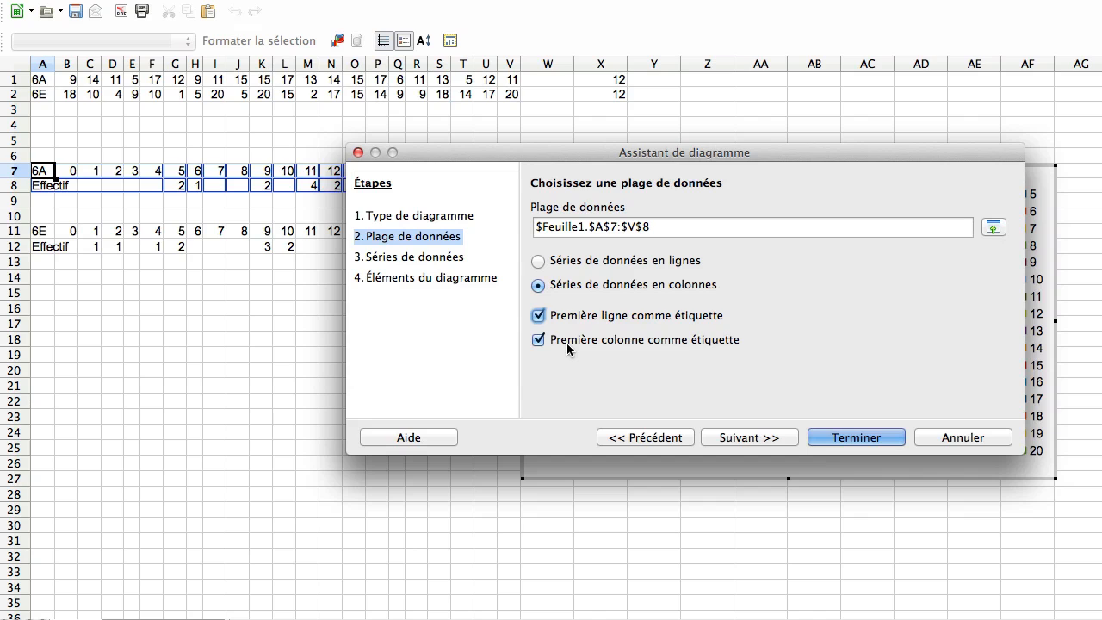
pyautogui.click(757, 439)
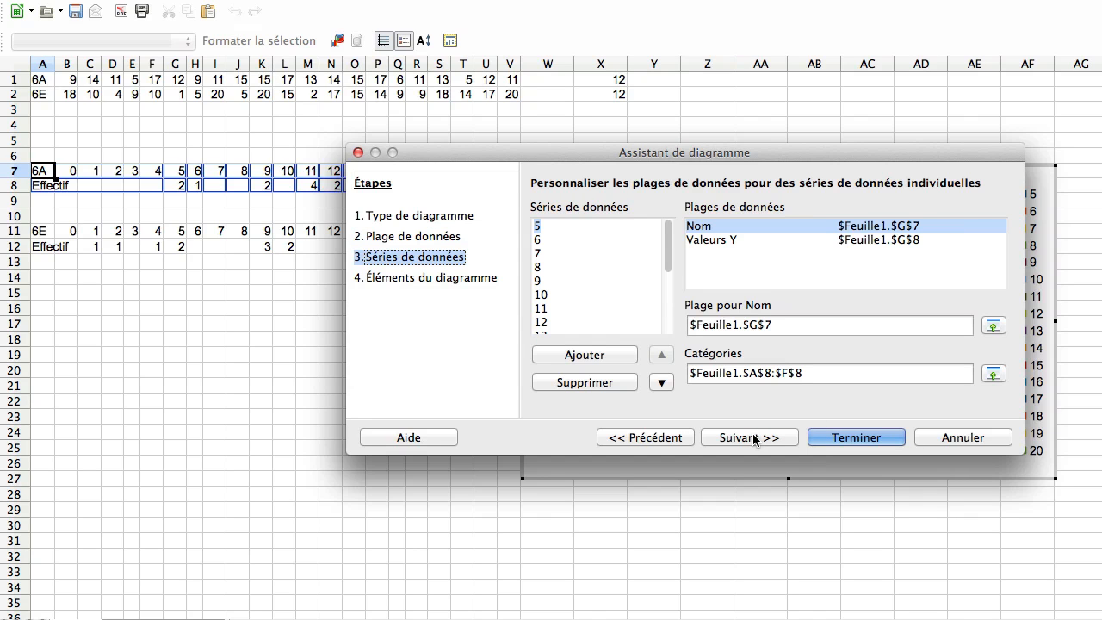
pyautogui.click(753, 438)
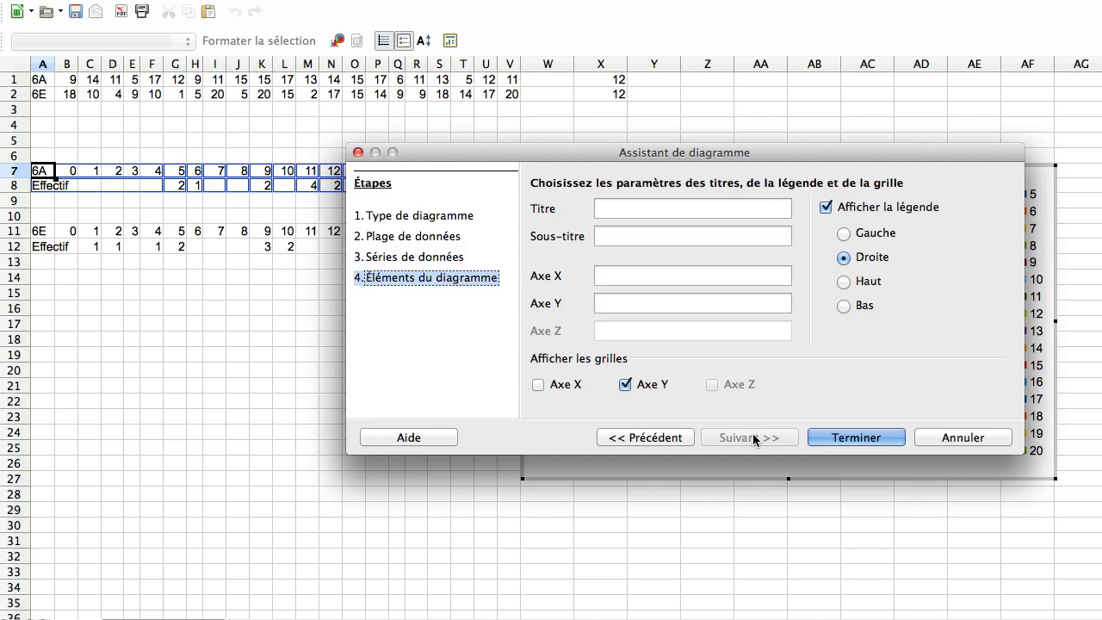
pyautogui.click(876, 439)
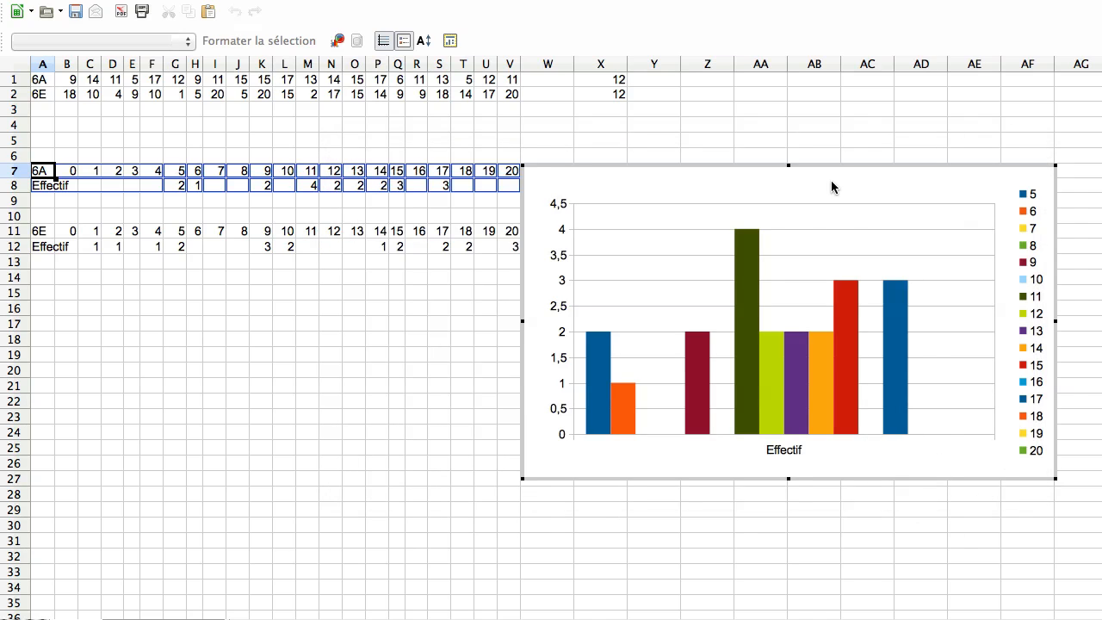
# Move the 6A chart to the empty area below the 6E table and leave chart editing
pyautogui.click(855, 201)
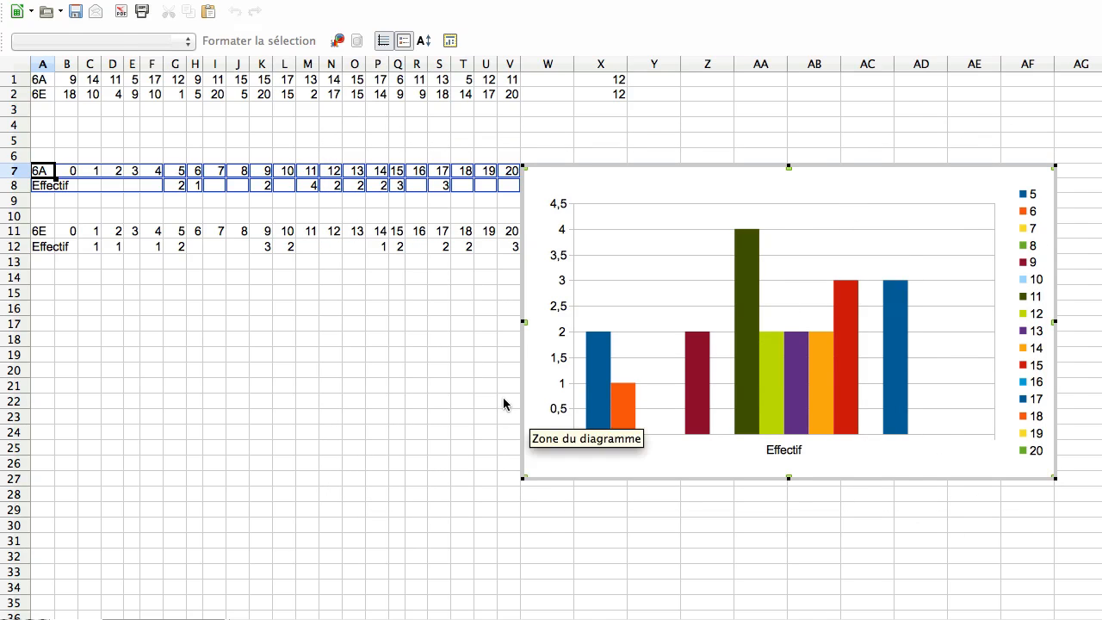
pyautogui.moveTo(819, 165); pyautogui.dragTo(342, 279)
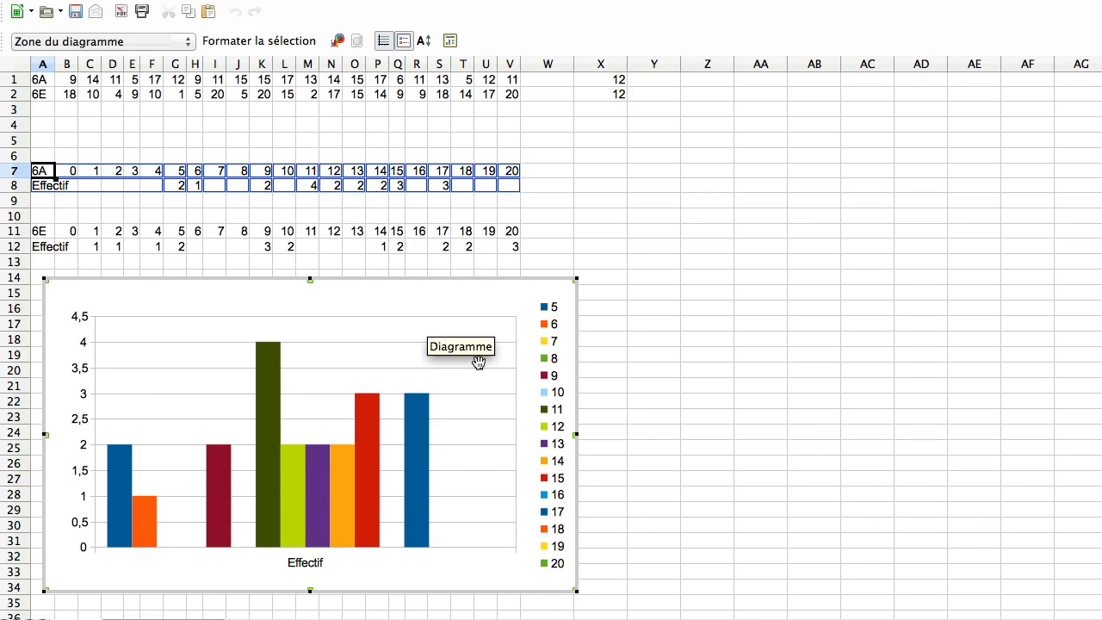
pyautogui.click(49, 233)
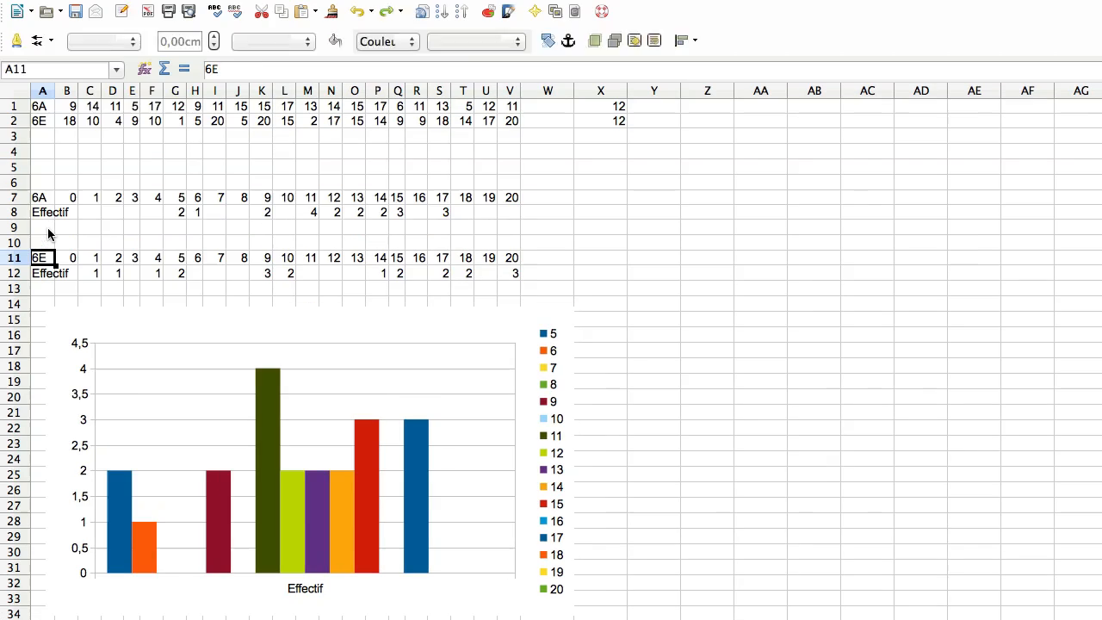
# Start inserting a chart from the whole 6E table, range A11:V12, and move the chart assistant clear of the sheet's bottom edge
pyautogui.moveTo(51, 260); pyautogui.dragTo(517, 280)
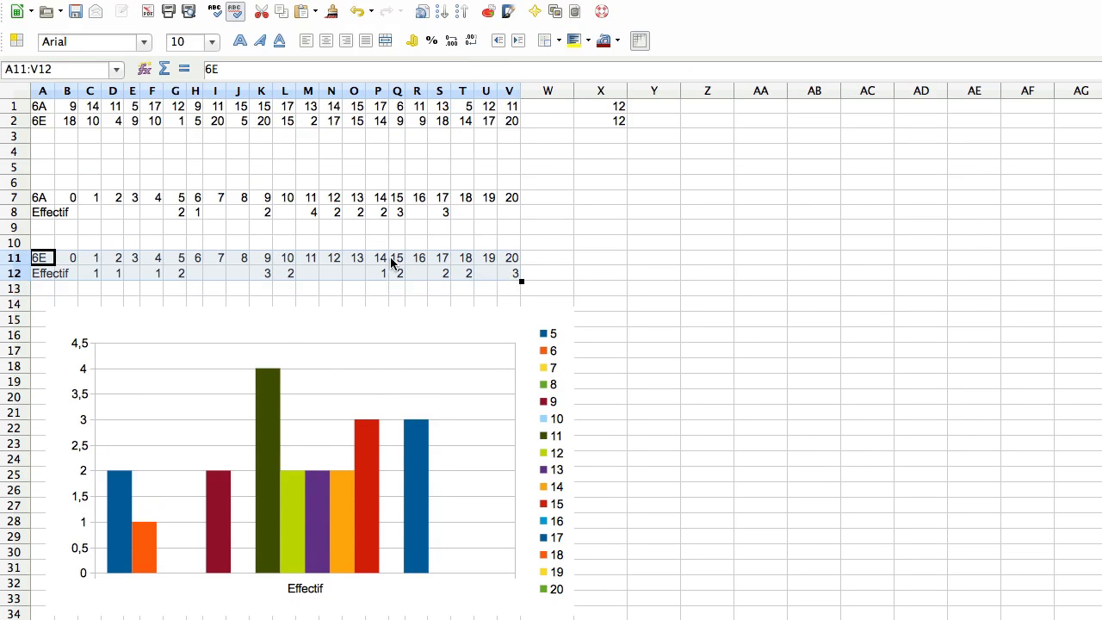
pyautogui.rightClick(308, 263)
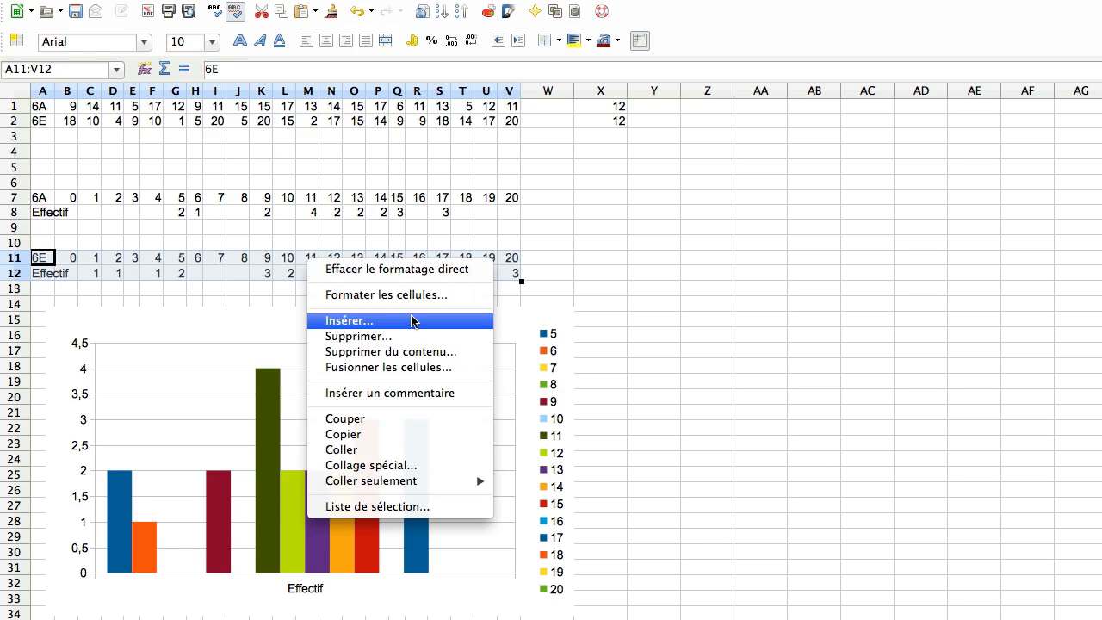
pyautogui.click(600, 140)
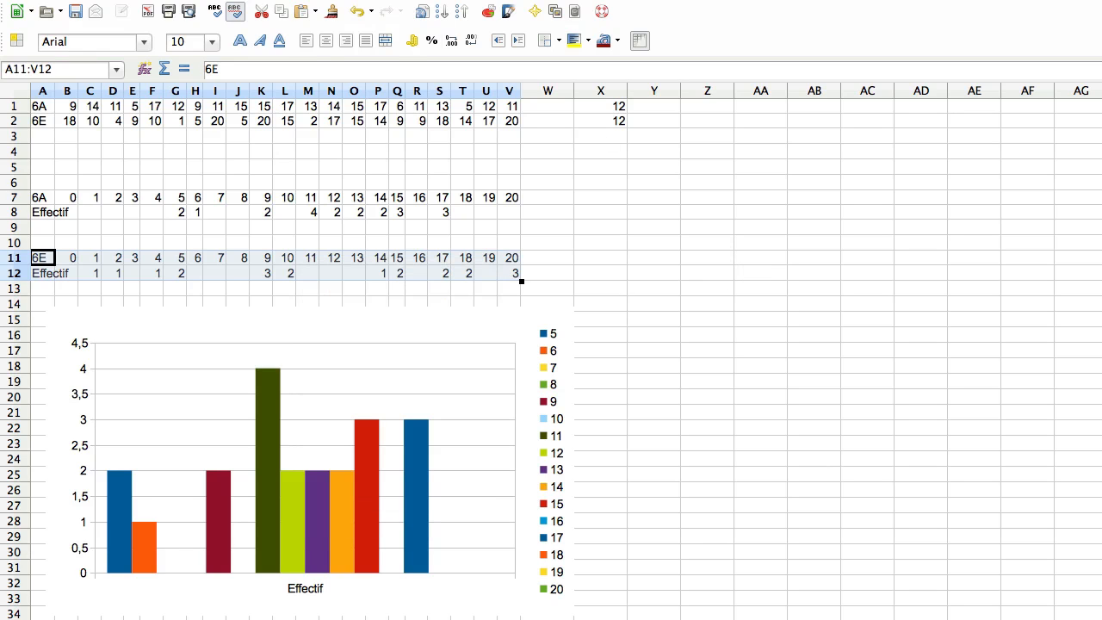
pyautogui.click(182, 0)
pyautogui.moveTo(275, 247)
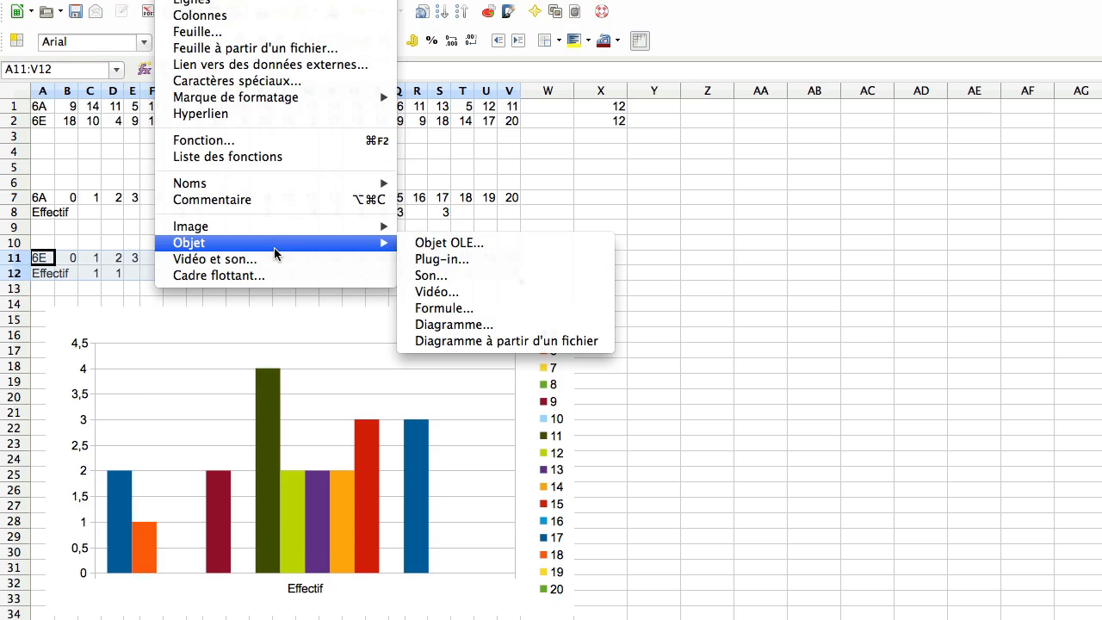
pyautogui.click(529, 325)
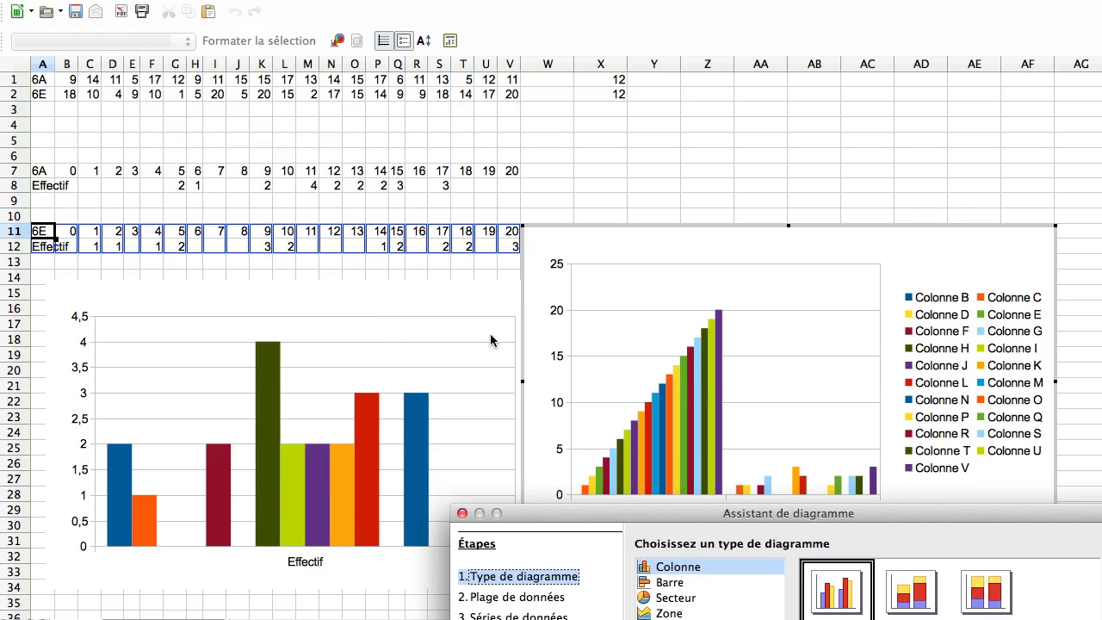
pyautogui.moveTo(698, 516); pyautogui.dragTo(650, 204)
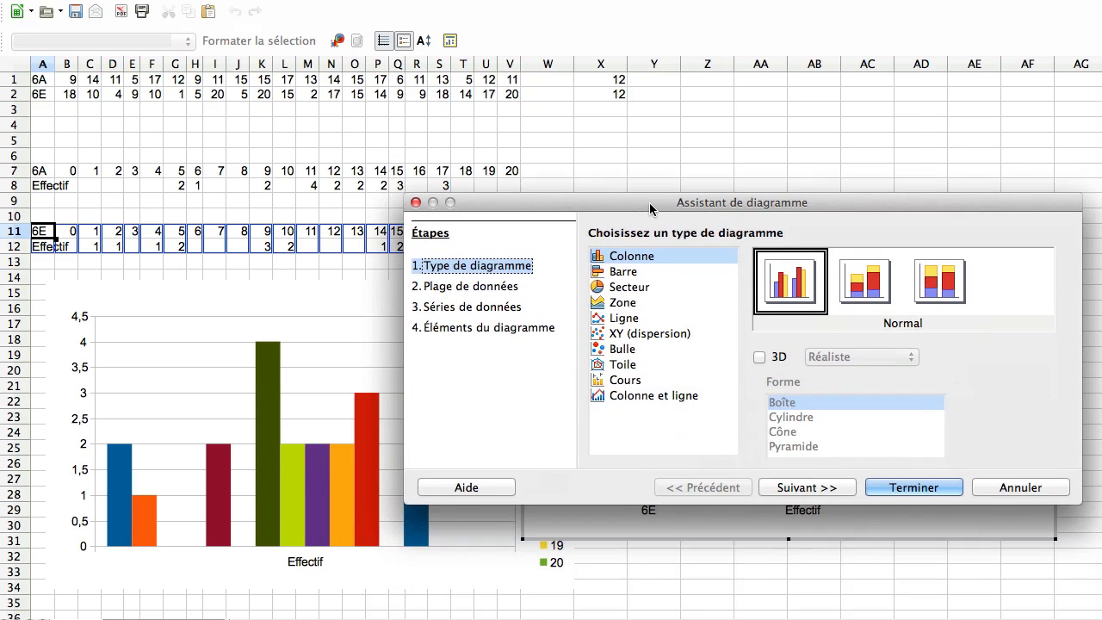
# Keep the 6E data series in columns, use the first row as labels, and finish the column chart with the other settings at their defaults
pyautogui.click(454, 291)
pyautogui.click(618, 308)
pyautogui.click(636, 334)
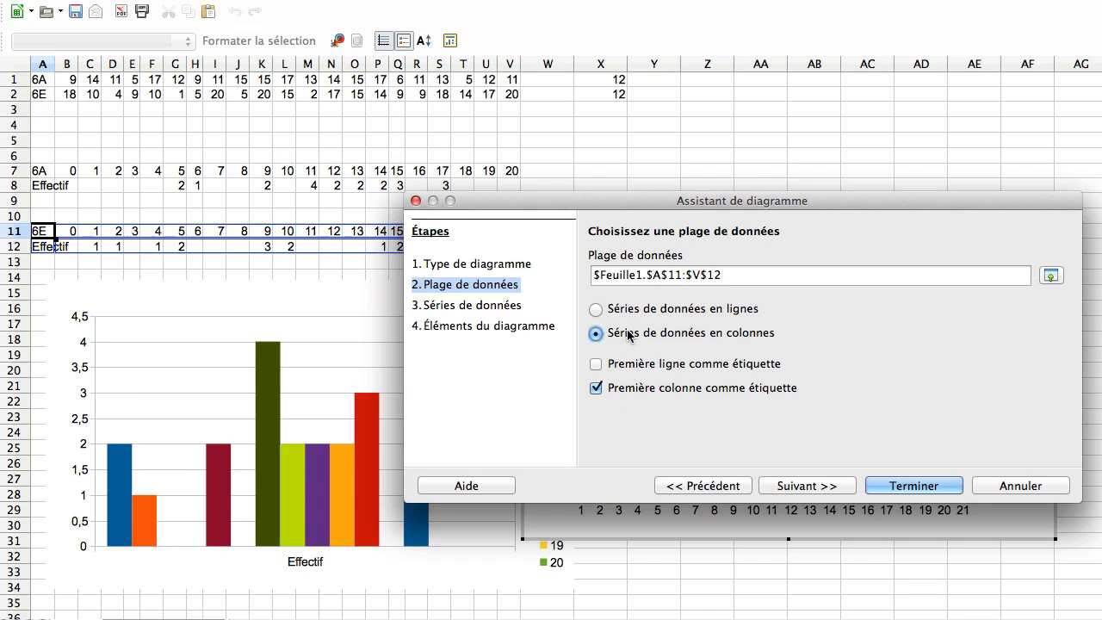
pyautogui.click(634, 365)
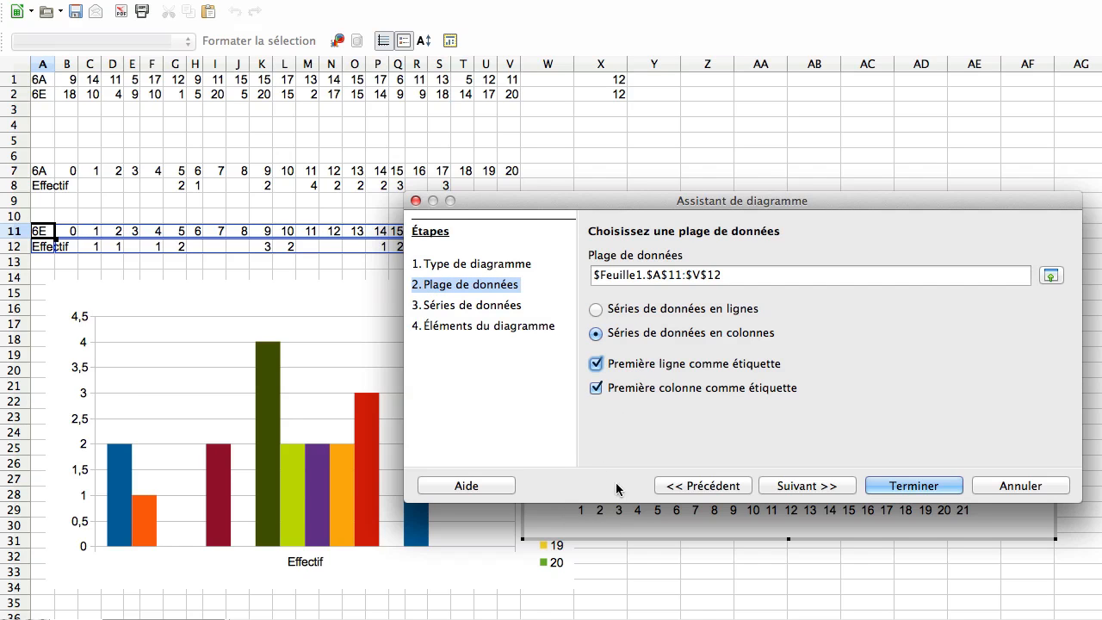
pyautogui.click(454, 307)
pyautogui.click(454, 326)
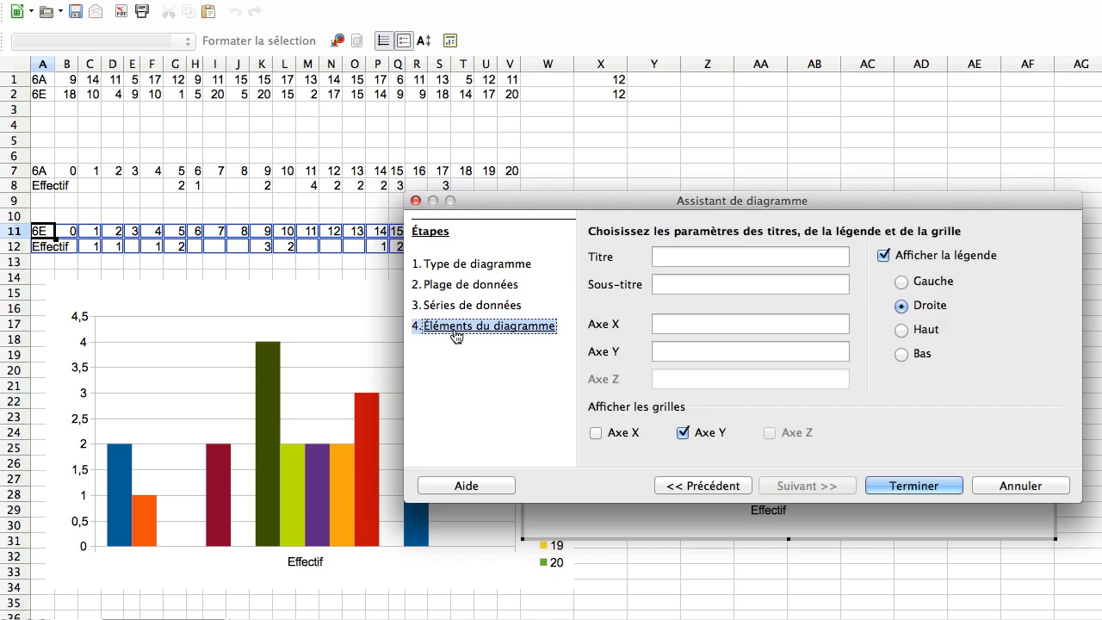
pyautogui.click(918, 486)
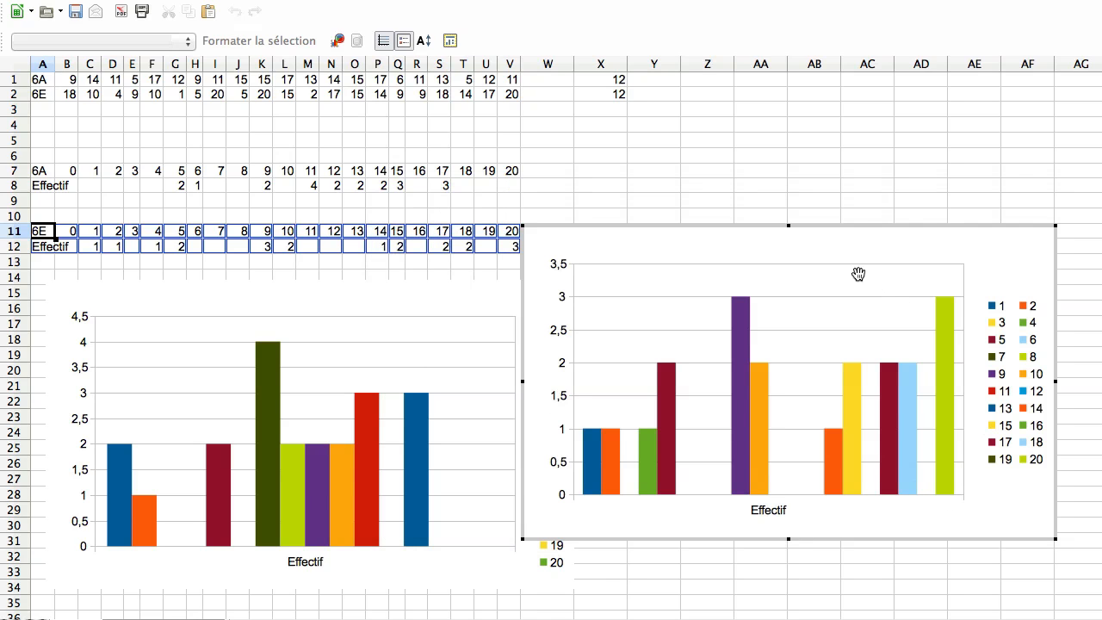
# Move the 6E chart beside the 6A chart, level with it below the tables
pyautogui.click(900, 241)
pyautogui.moveTo(871, 226); pyautogui.dragTo(935, 277)
pyautogui.hscroll(2, 385, 290)
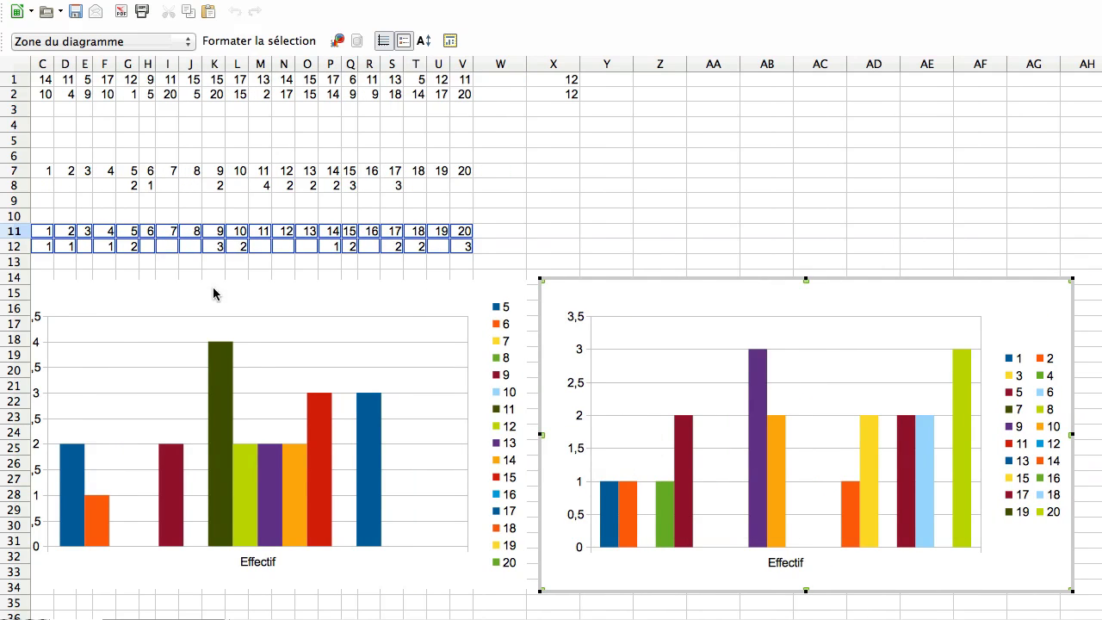
pyautogui.hscroll(-2, 370, 353)
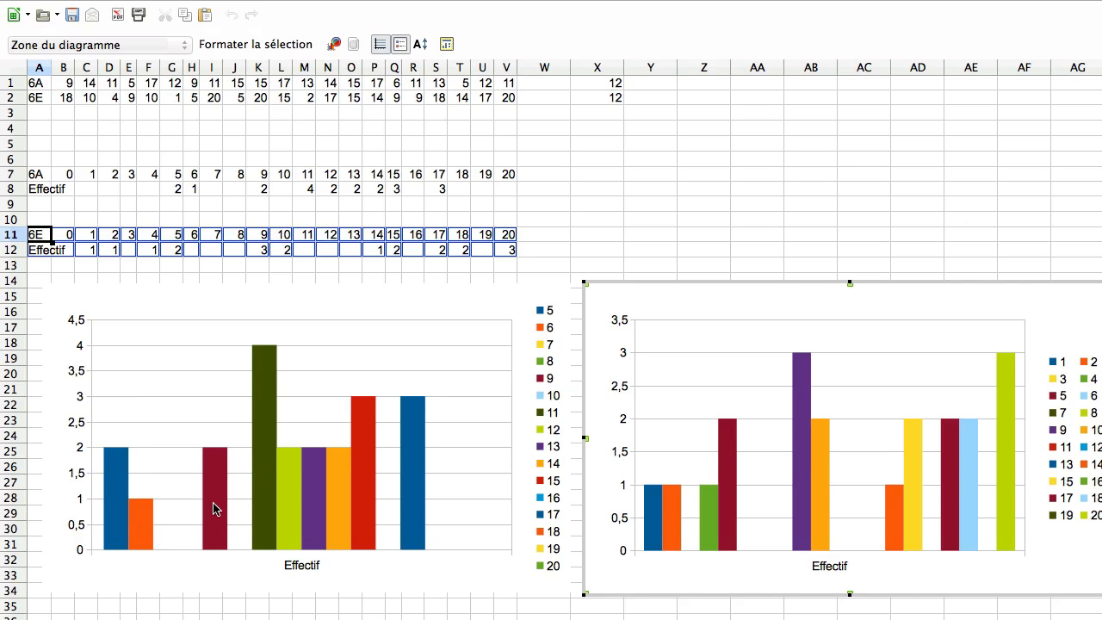
# Compare the two charts and examine the highest and lowest grades with a count in the 6A table
pyautogui.scroll(-1, 300, 468)
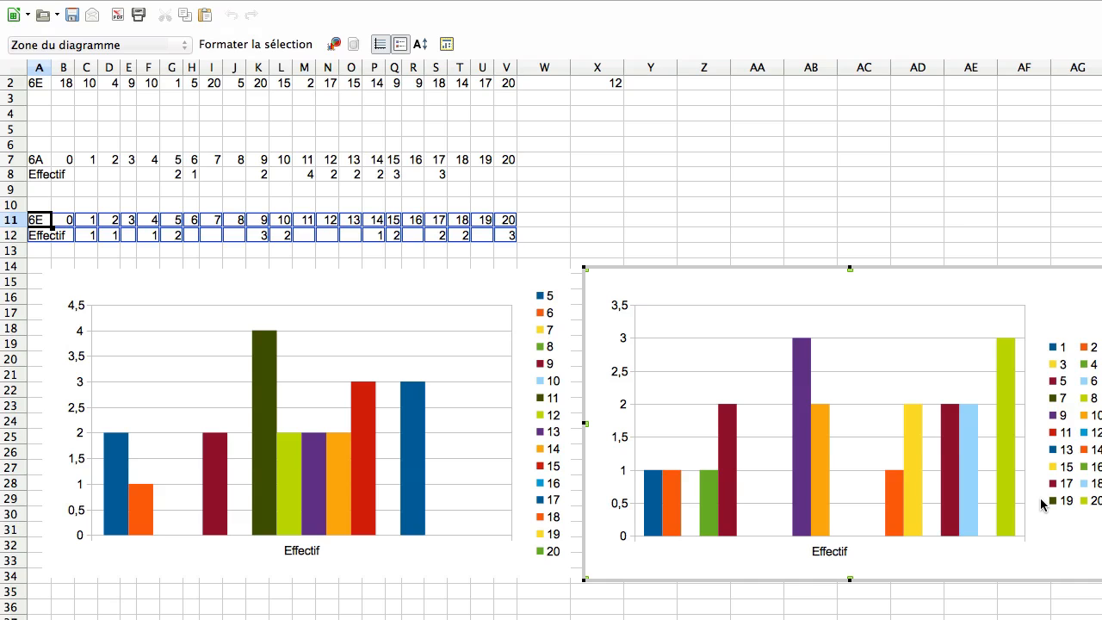
pyautogui.scroll(1, 564, 551)
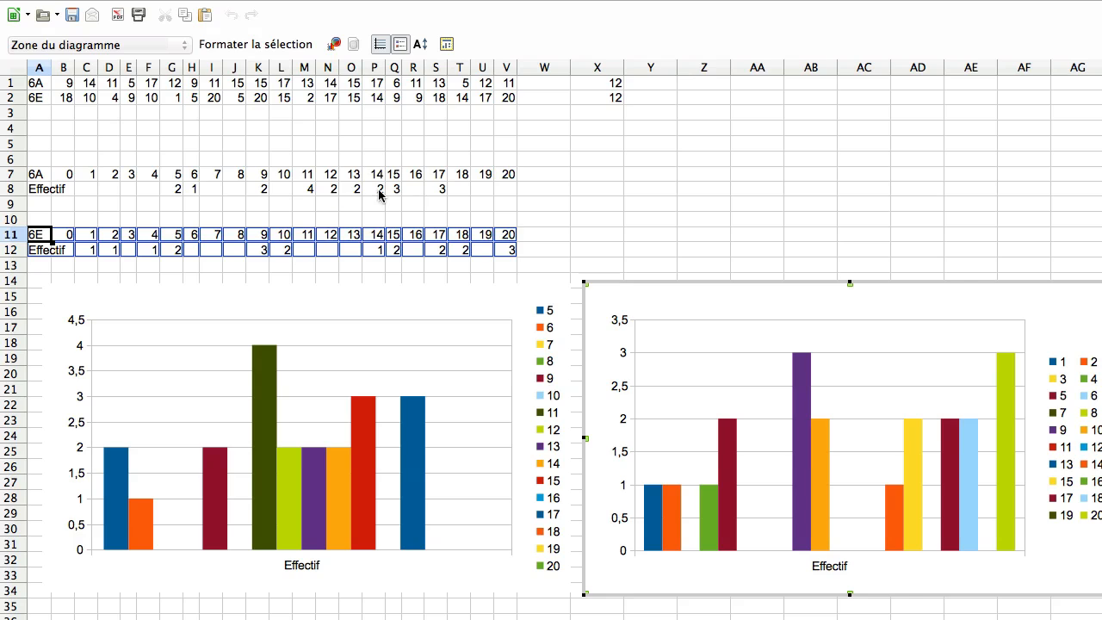
pyautogui.click(443, 191)
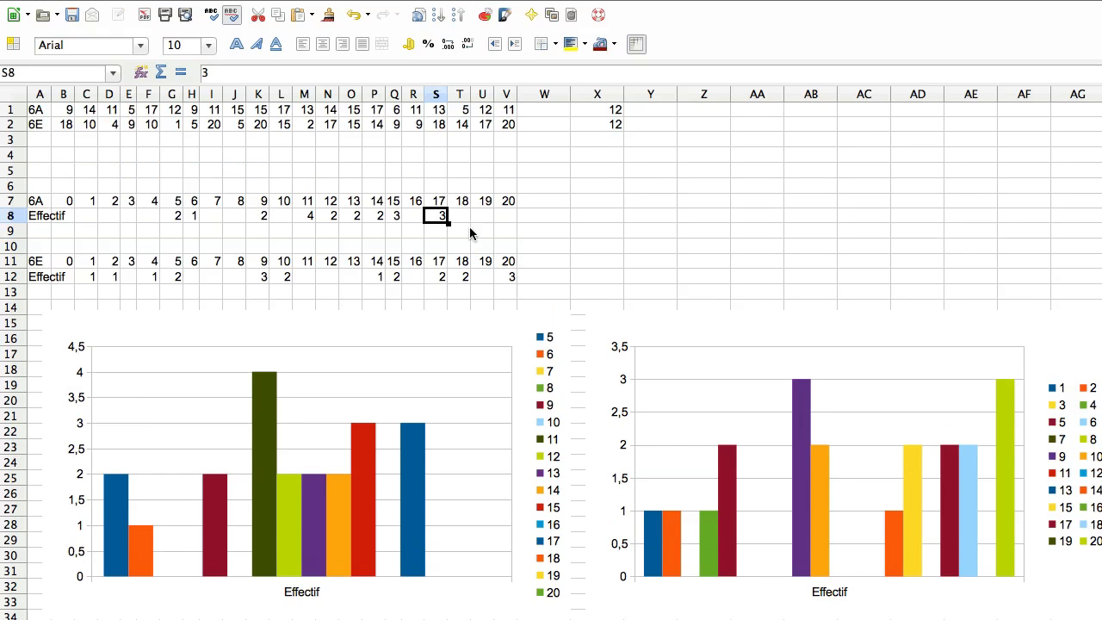
pyautogui.click(439, 205)
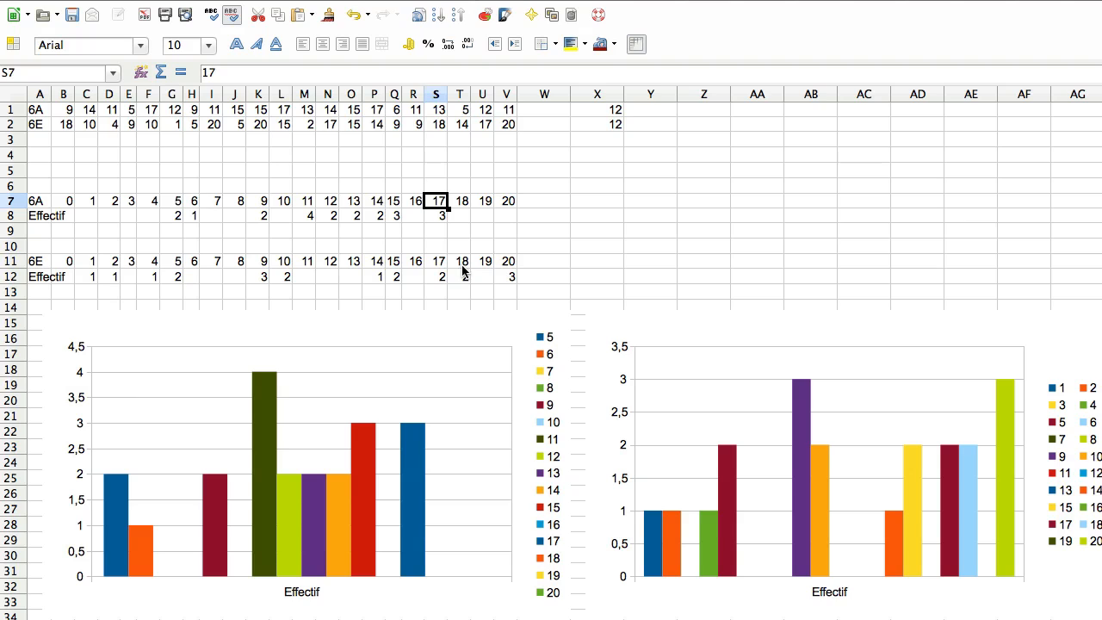
pyautogui.click(443, 219)
pyautogui.click(439, 203)
pyautogui.click(177, 203)
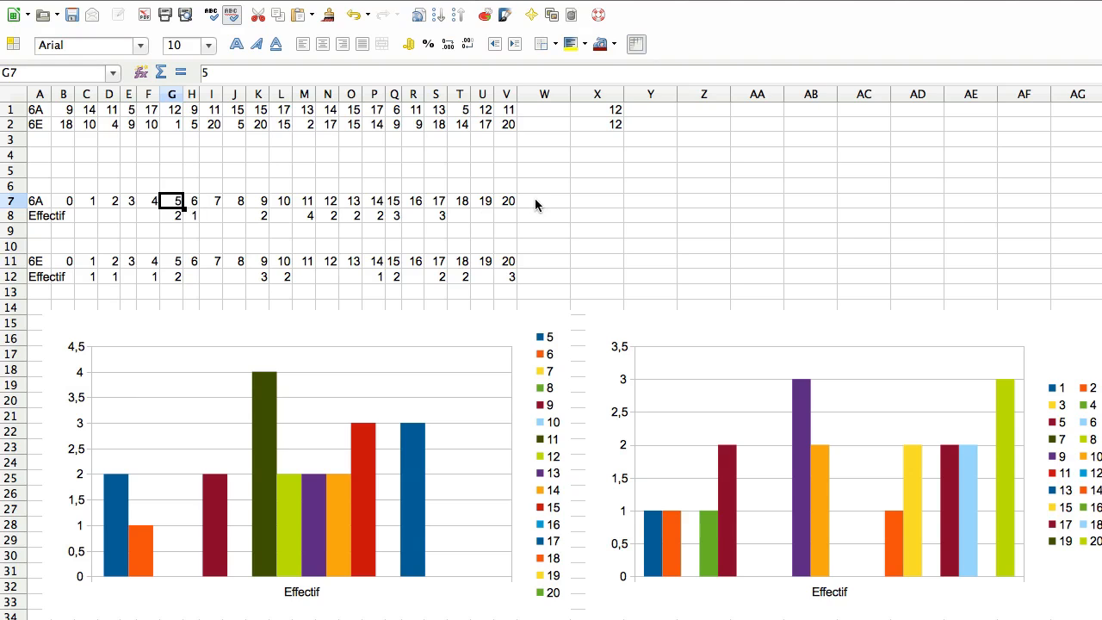
# Note the range of the 6A grades by entering "Etendue 17-5=12" in cell Y7
pyautogui.click(659, 204)
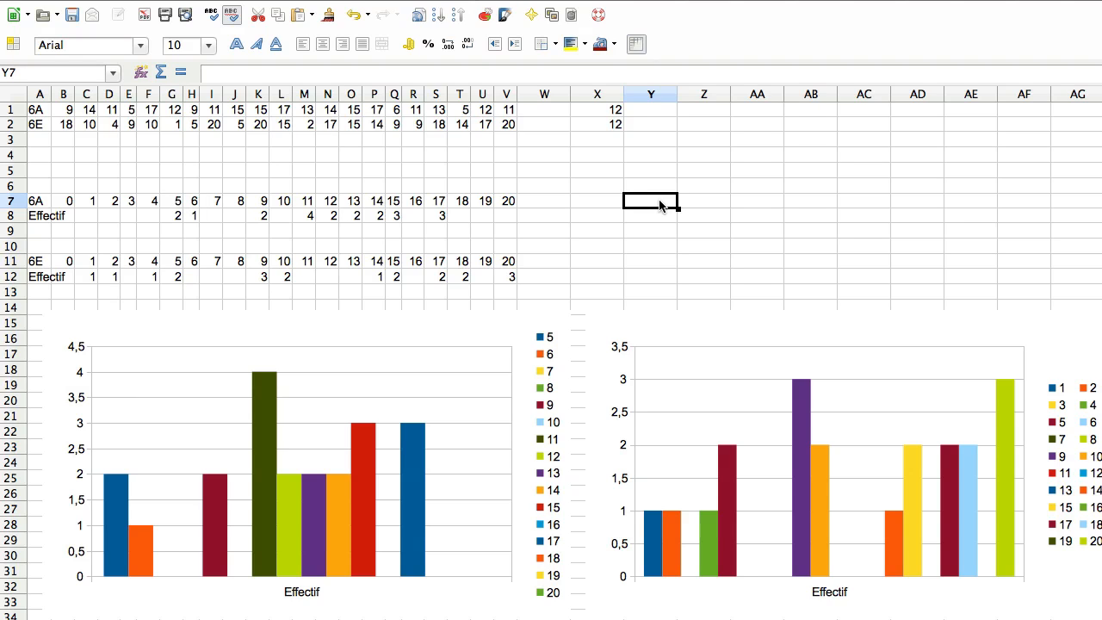
pyautogui.write('Etendue ')
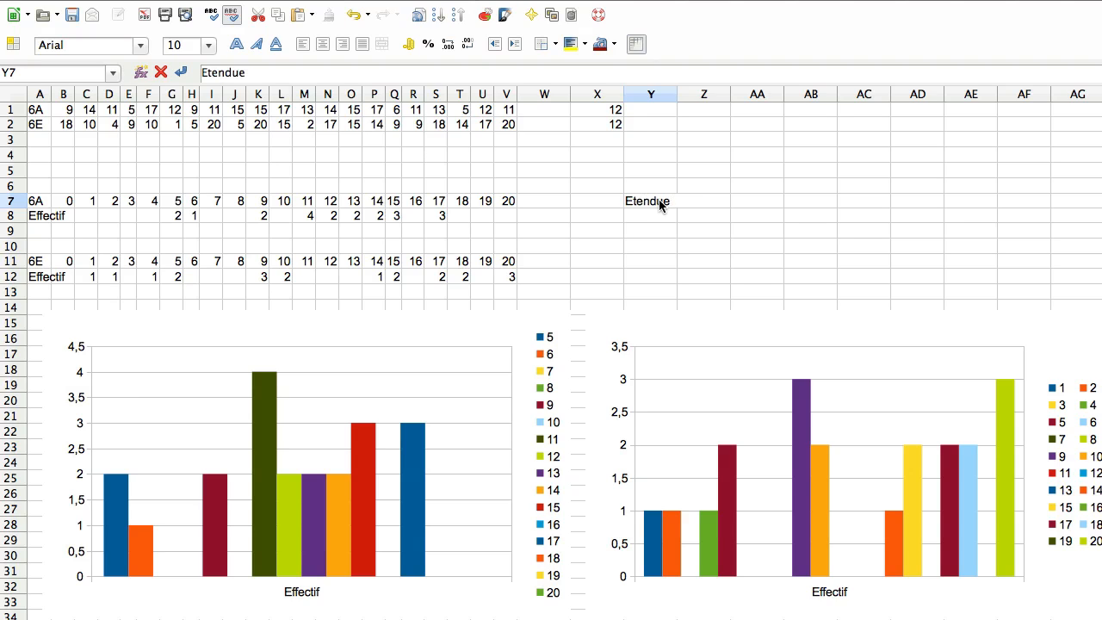
pyautogui.write('17')
pyautogui.write('-5 12')
pyautogui.press('Return')
# Note the range of the 6E grades by entering "Etendue 20-1=19" in cell Y11
pyautogui.click(646, 260)
pyautogui.write('Etende')
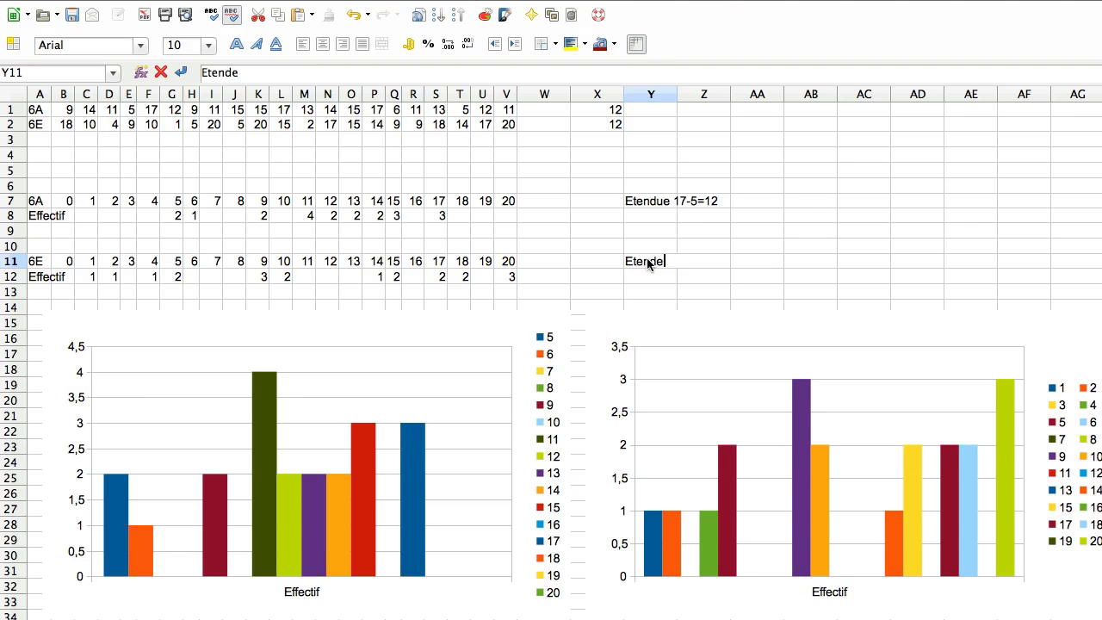
pyautogui.press('BackSpace')
pyautogui.write('ue')
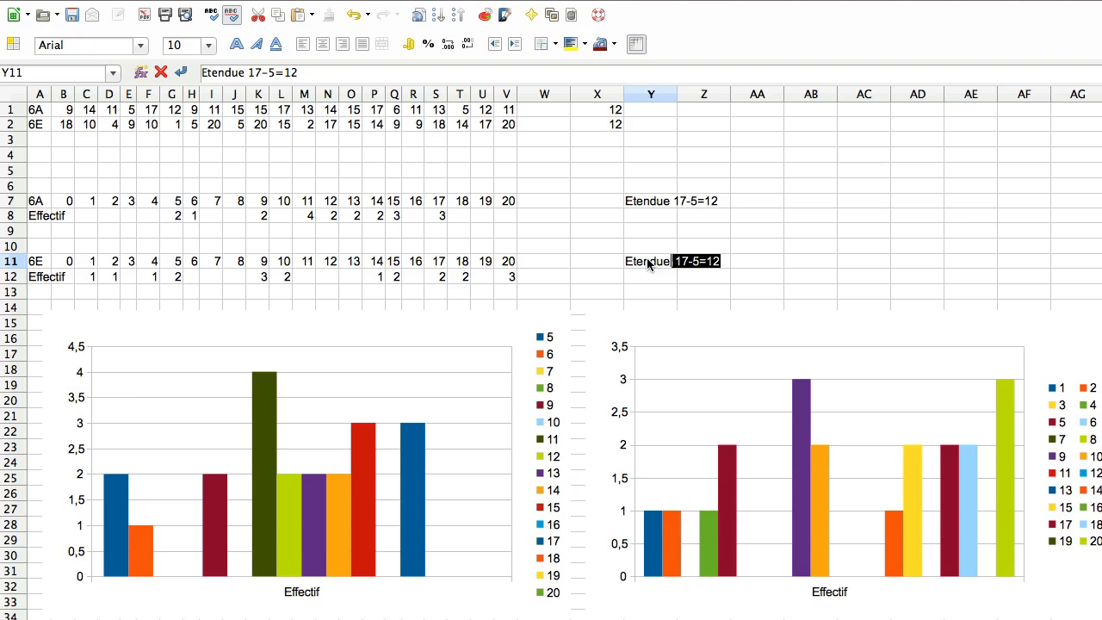
pyautogui.press('Delete')
pyautogui.write('20-1')
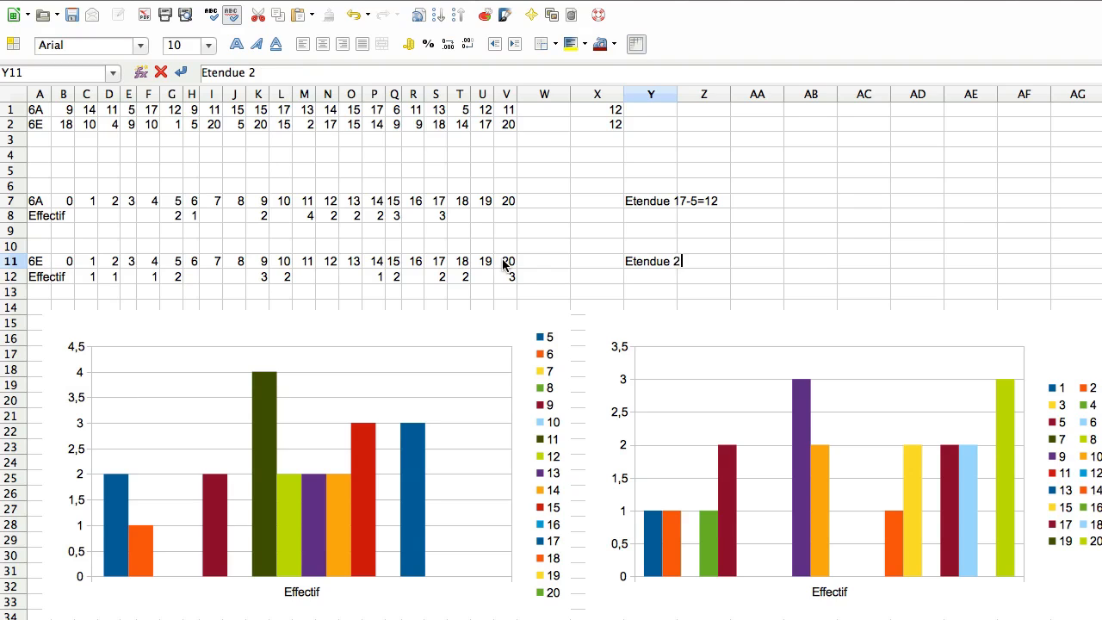
pyautogui.write('=19')
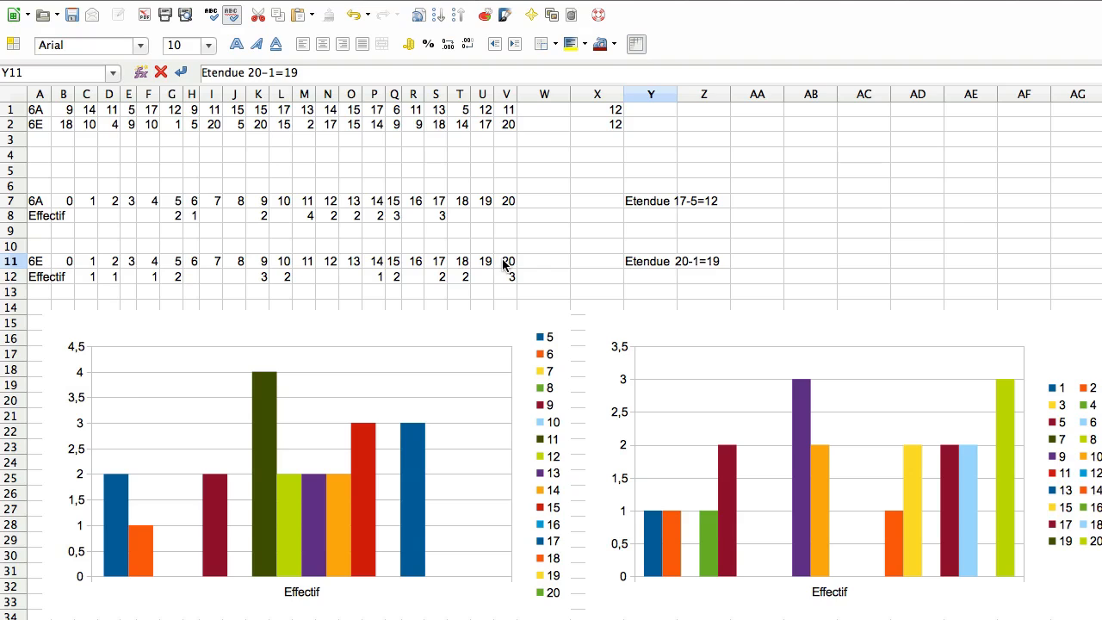
pyautogui.press('Return')
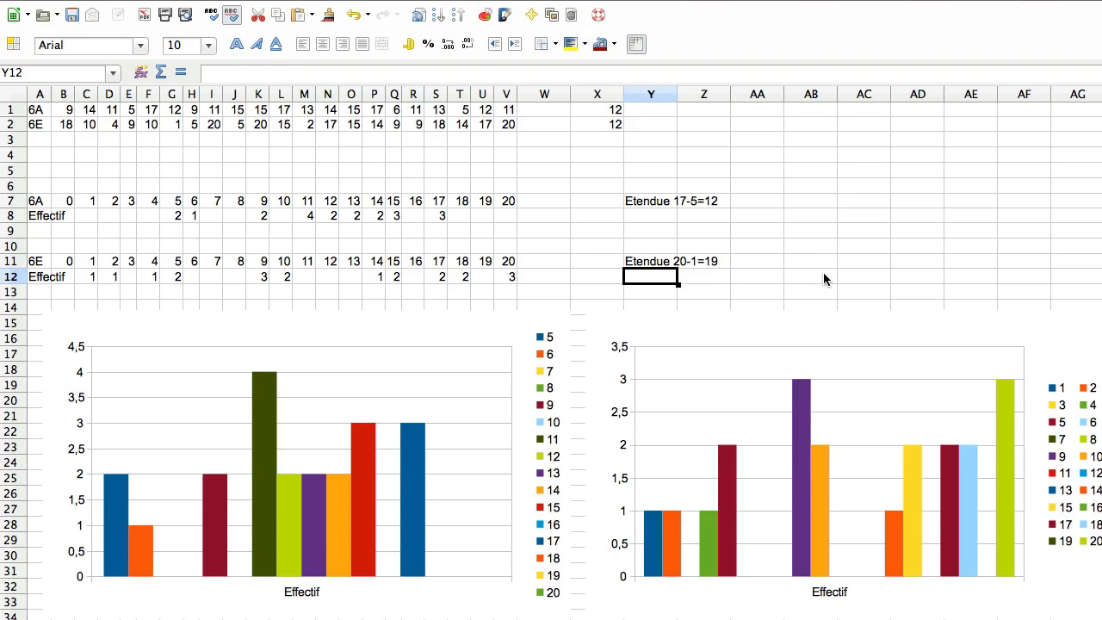